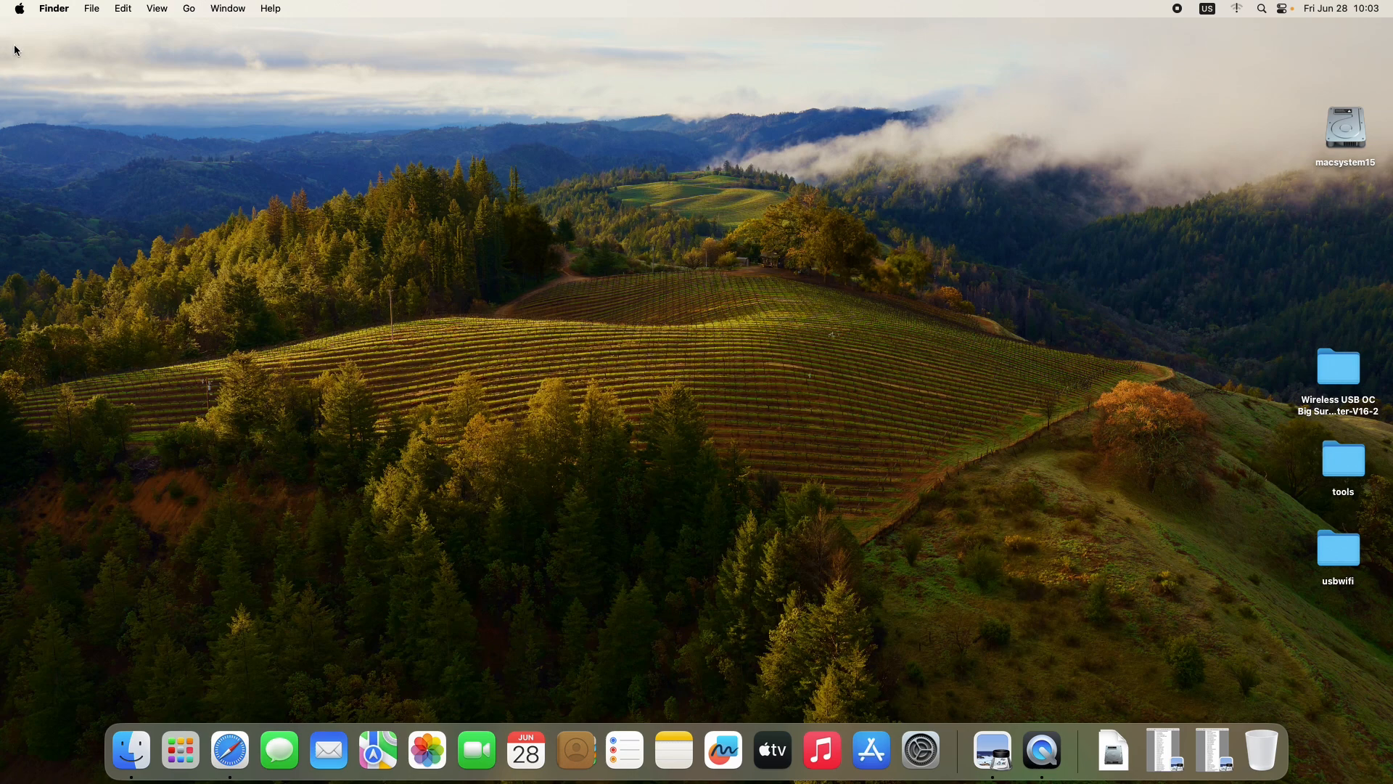
# Open the About This Mac overview to check the computer model and macOS version.
pyautogui.click(19, 9)
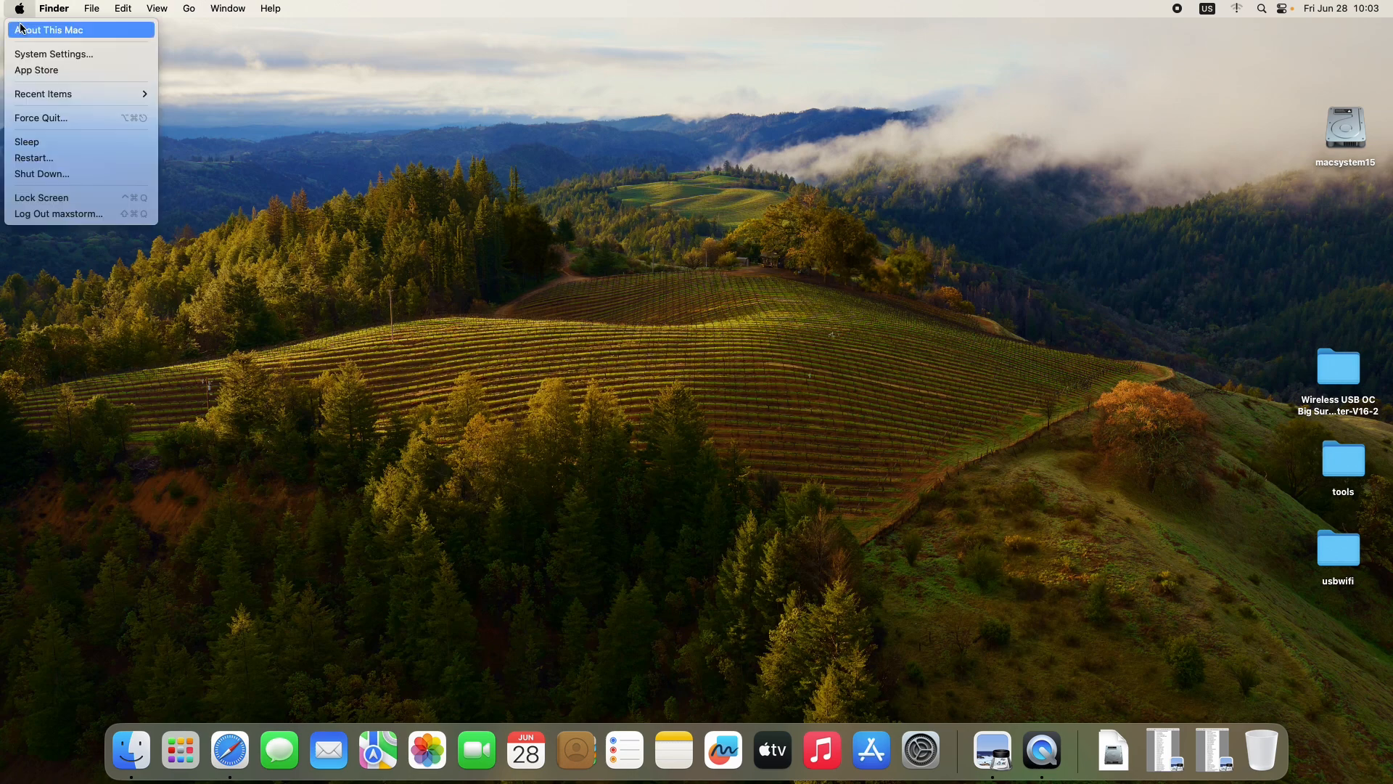
pyautogui.click(22, 31)
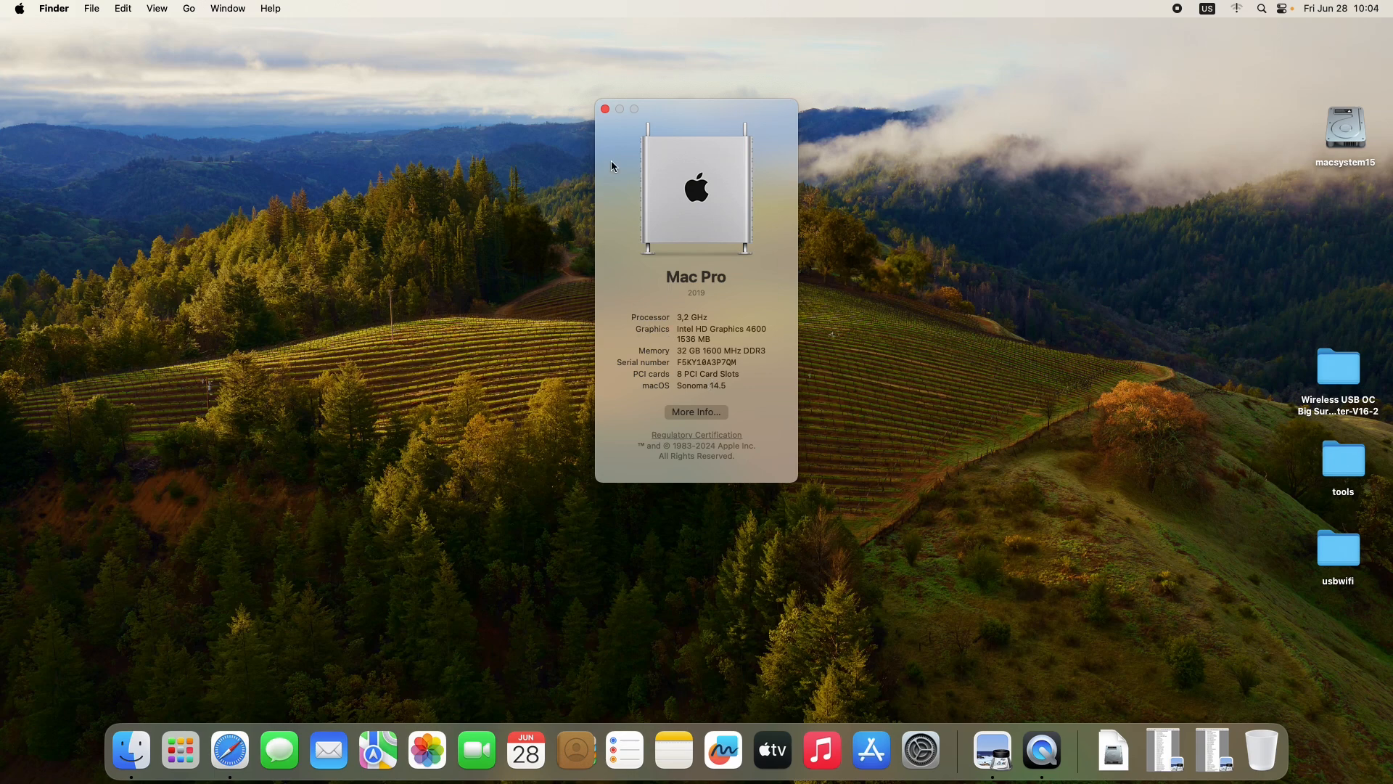
# Restore the minimized wifi-1 and wifi-2 adapter lists, close the Mac overview, and arrange the two lists side by side.
pyautogui.click(1163, 755)
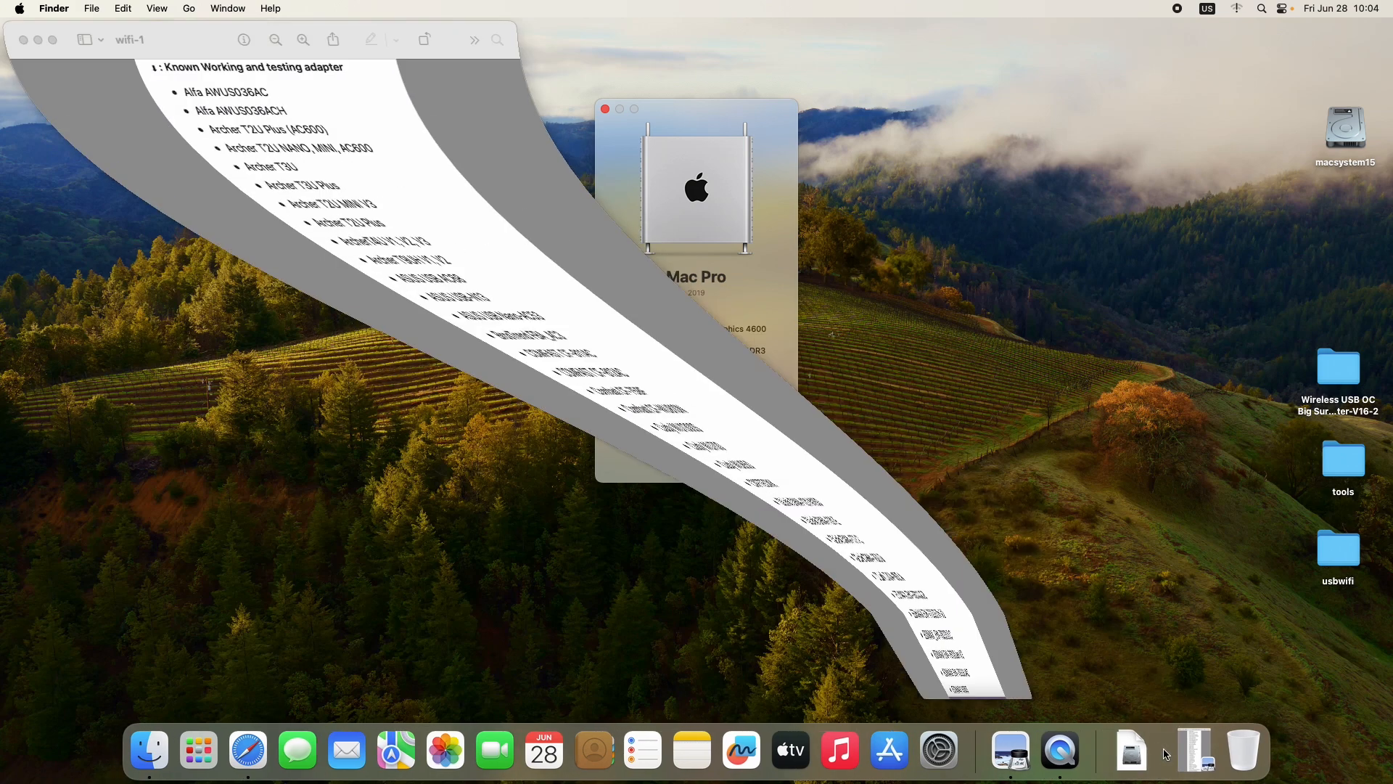
pyautogui.click(1189, 753)
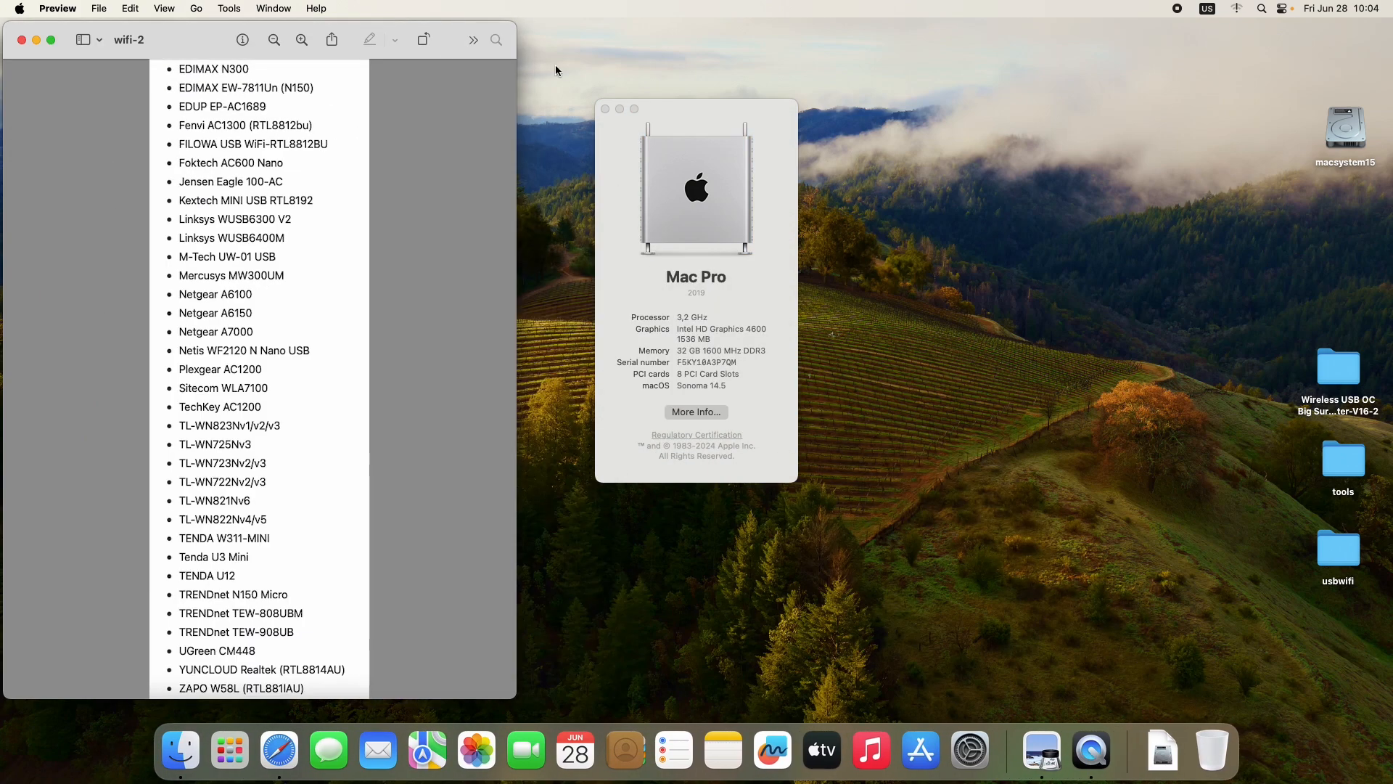
pyautogui.click(604, 109)
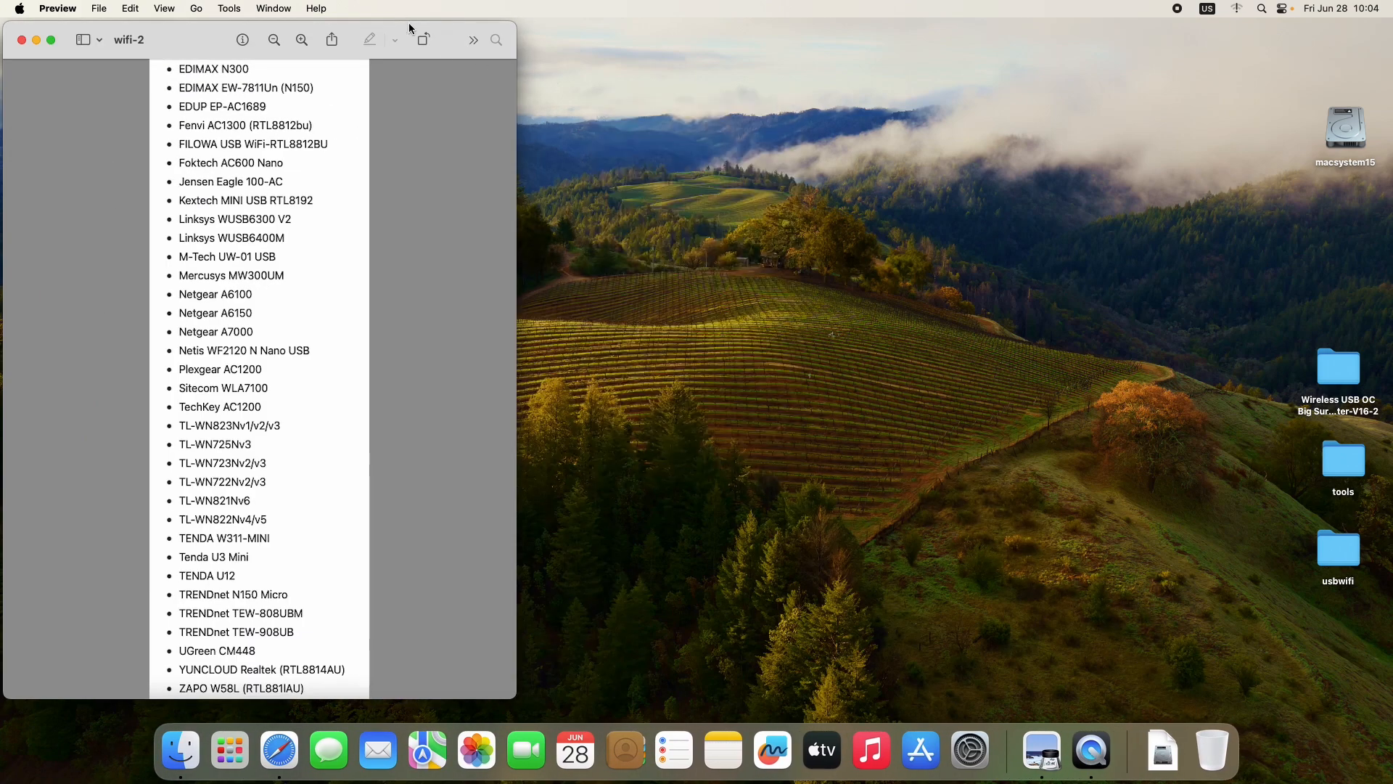
pyautogui.moveTo(424, 28); pyautogui.dragTo(886, 38)
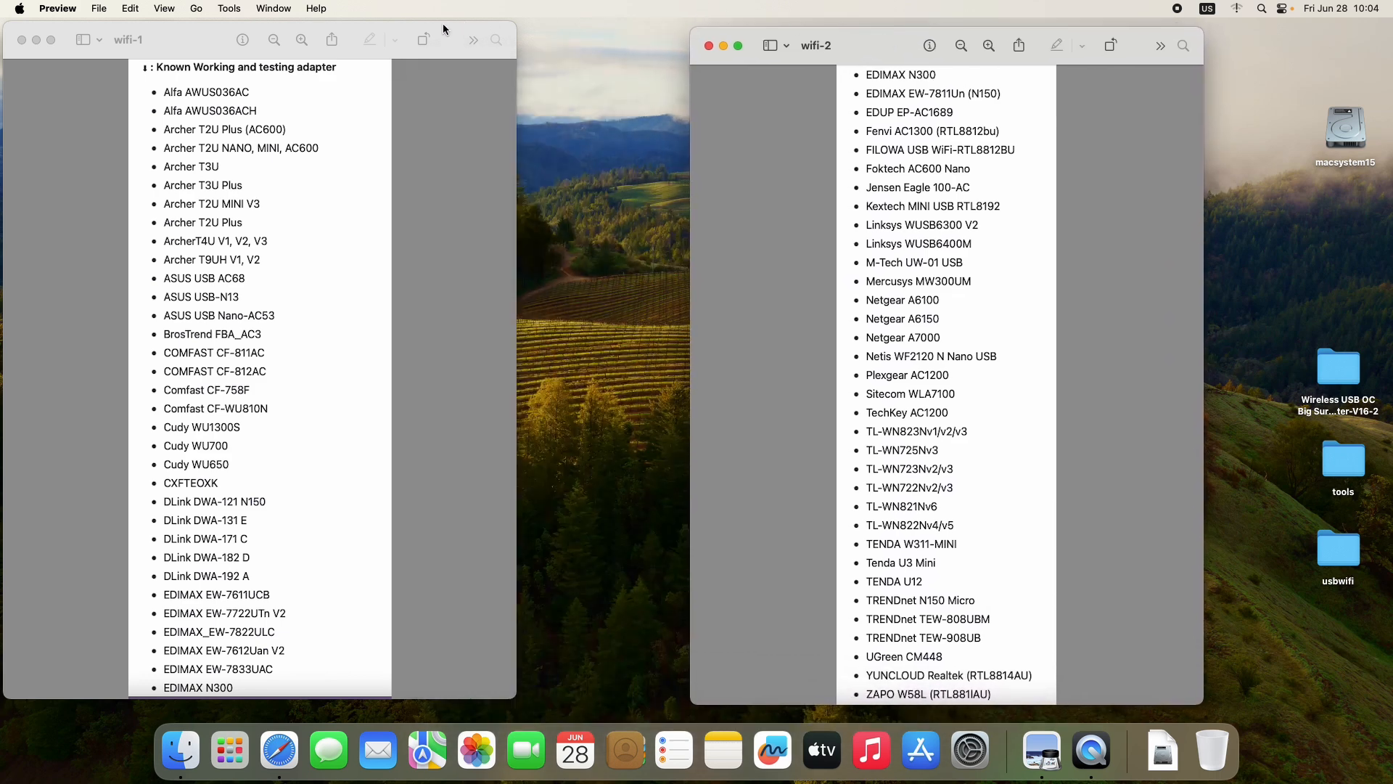
pyautogui.moveTo(442, 23); pyautogui.dragTo(576, 25)
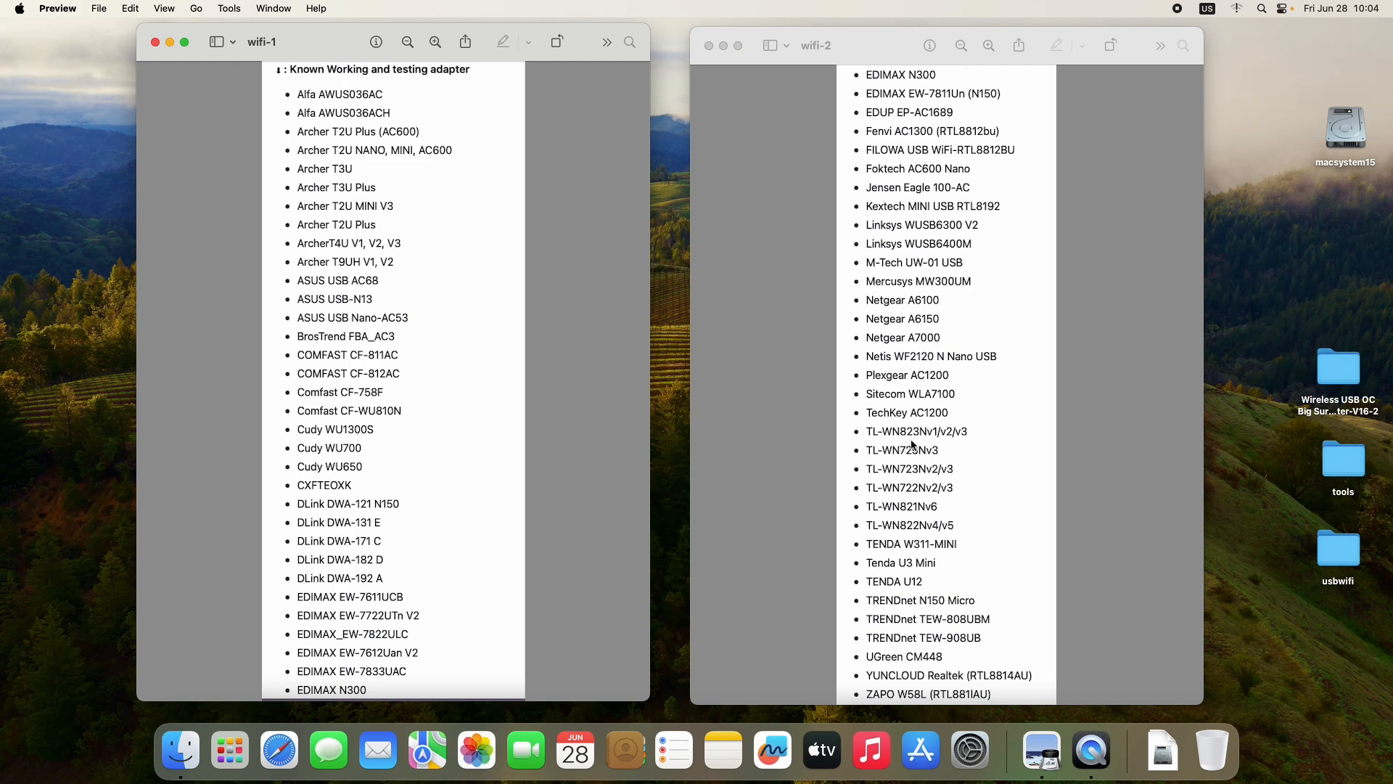
# Look over the supported adapters in wifi-2 and close both adapter lists.
pyautogui.click(889, 437)
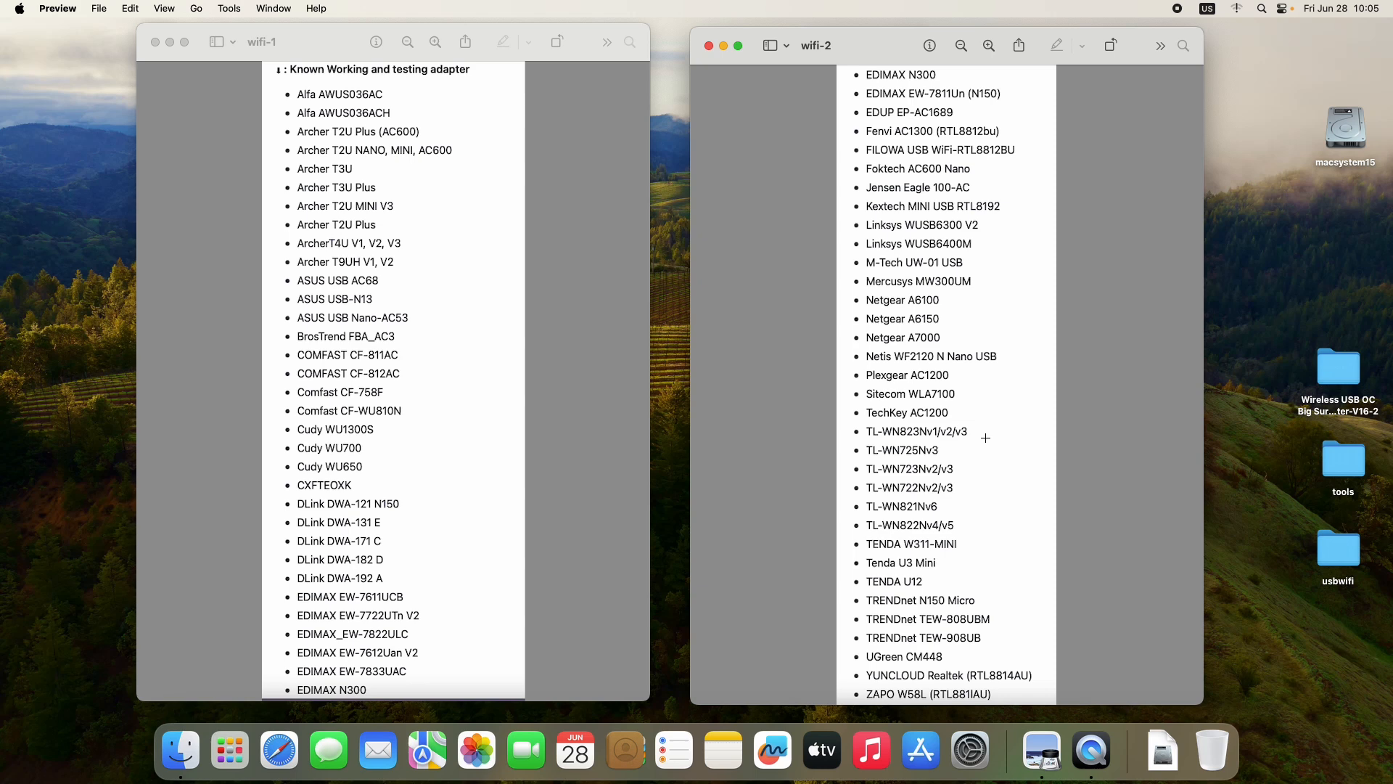
pyautogui.click(710, 48)
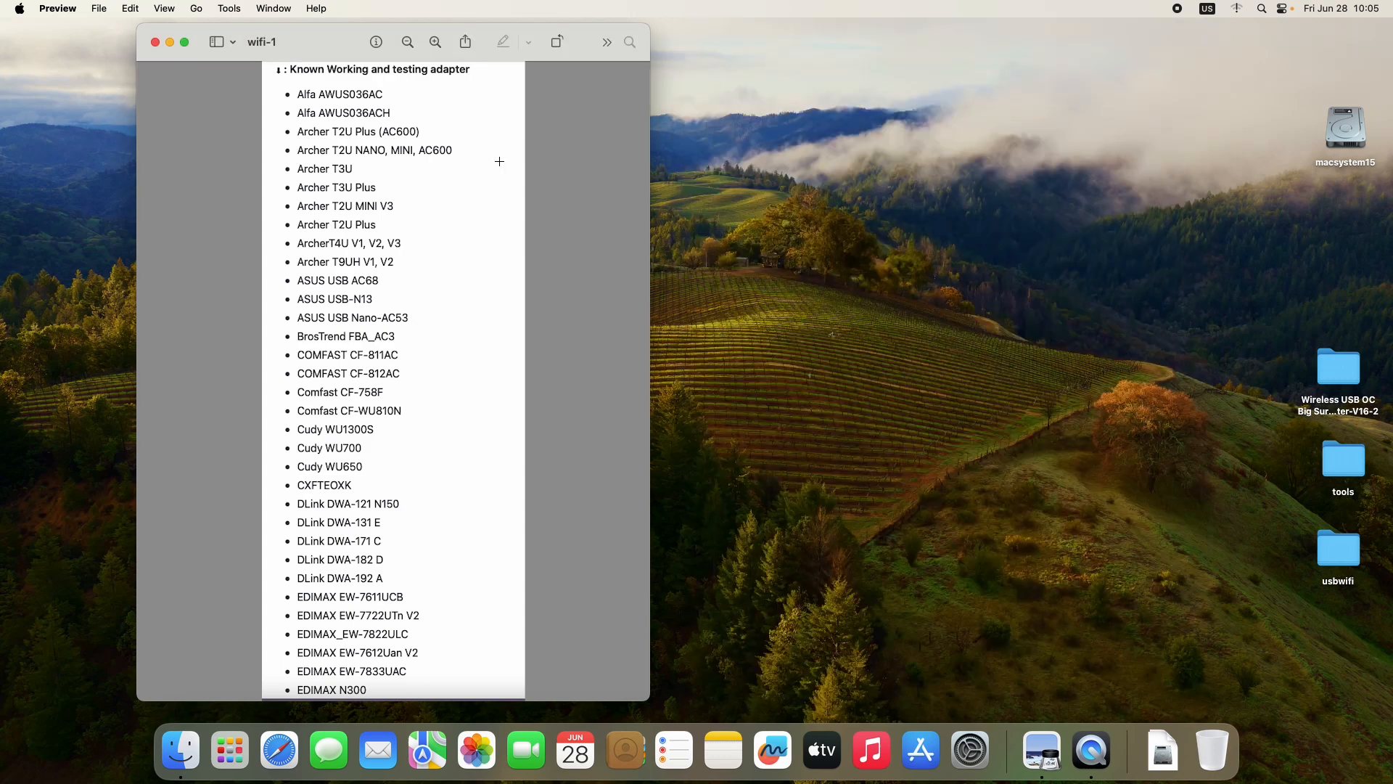
pyautogui.click(156, 44)
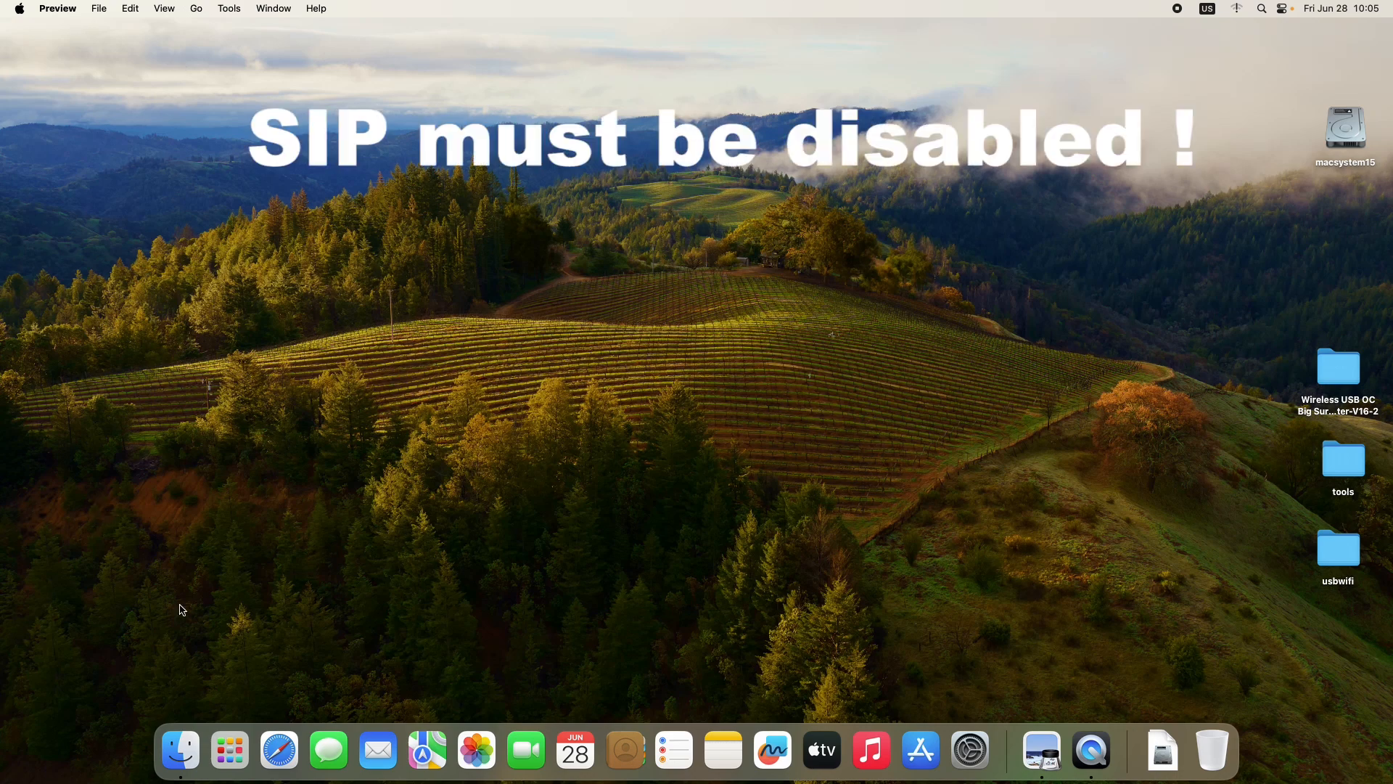
# Launch OpenCore Configurator and mount the EFI partition on disk0s1, authorizing it with the account password.
pyautogui.click(229, 749)
pyautogui.click(698, 604)
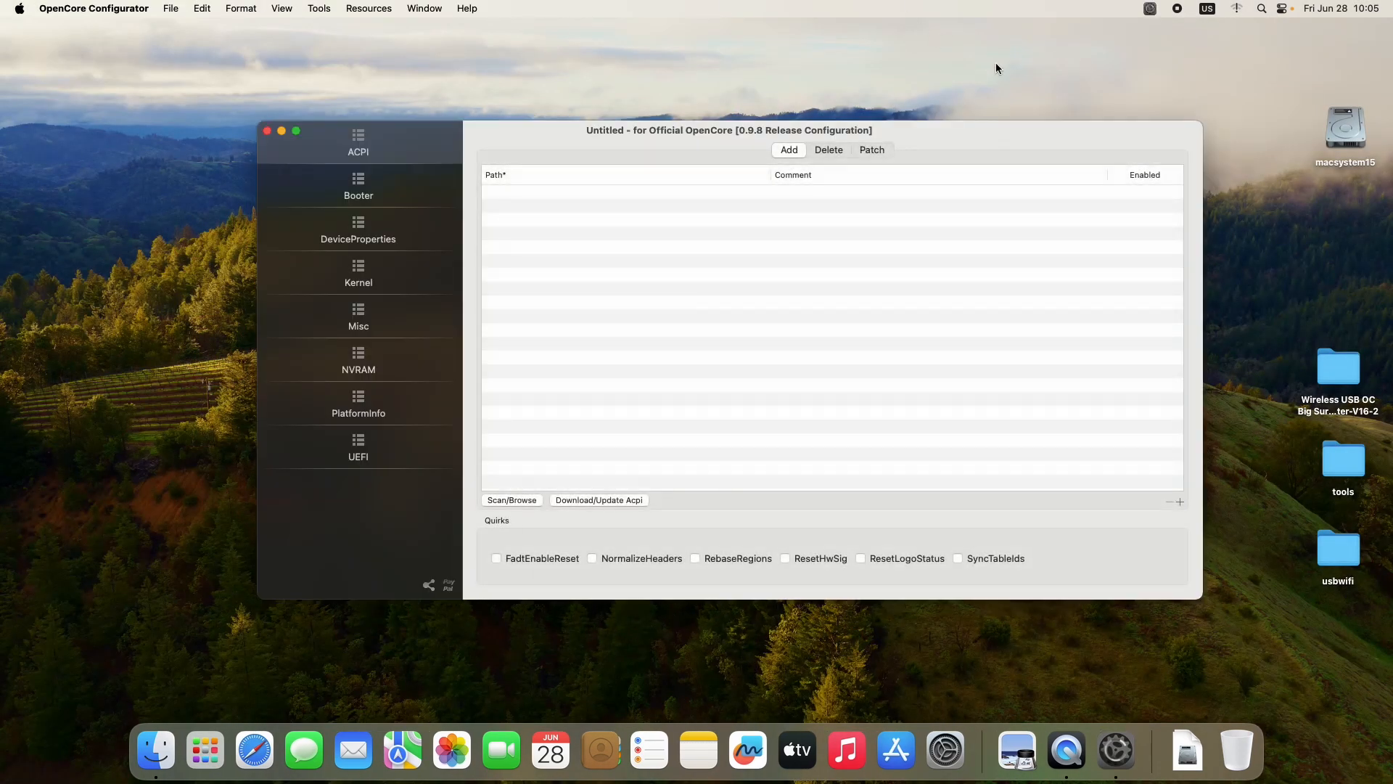
pyautogui.click(1150, 9)
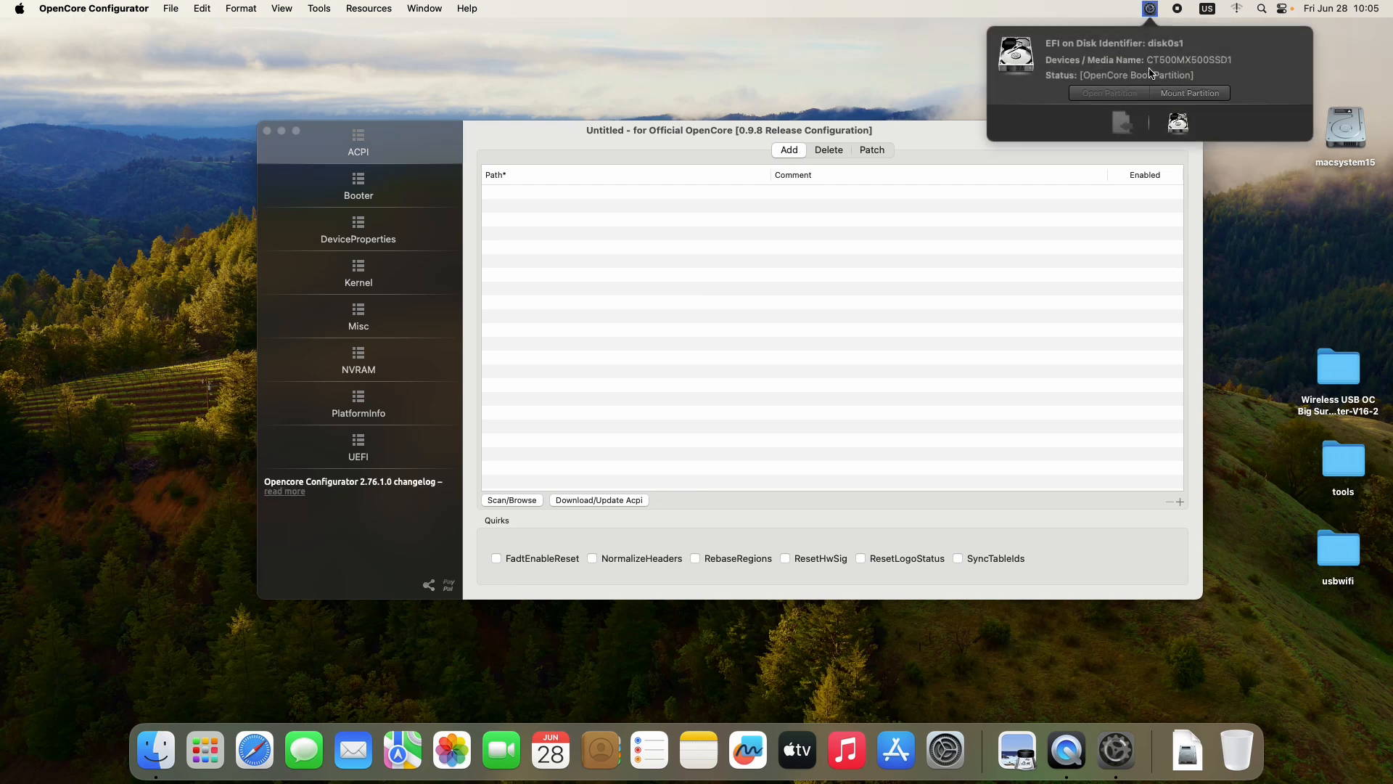
pyautogui.click(1186, 93)
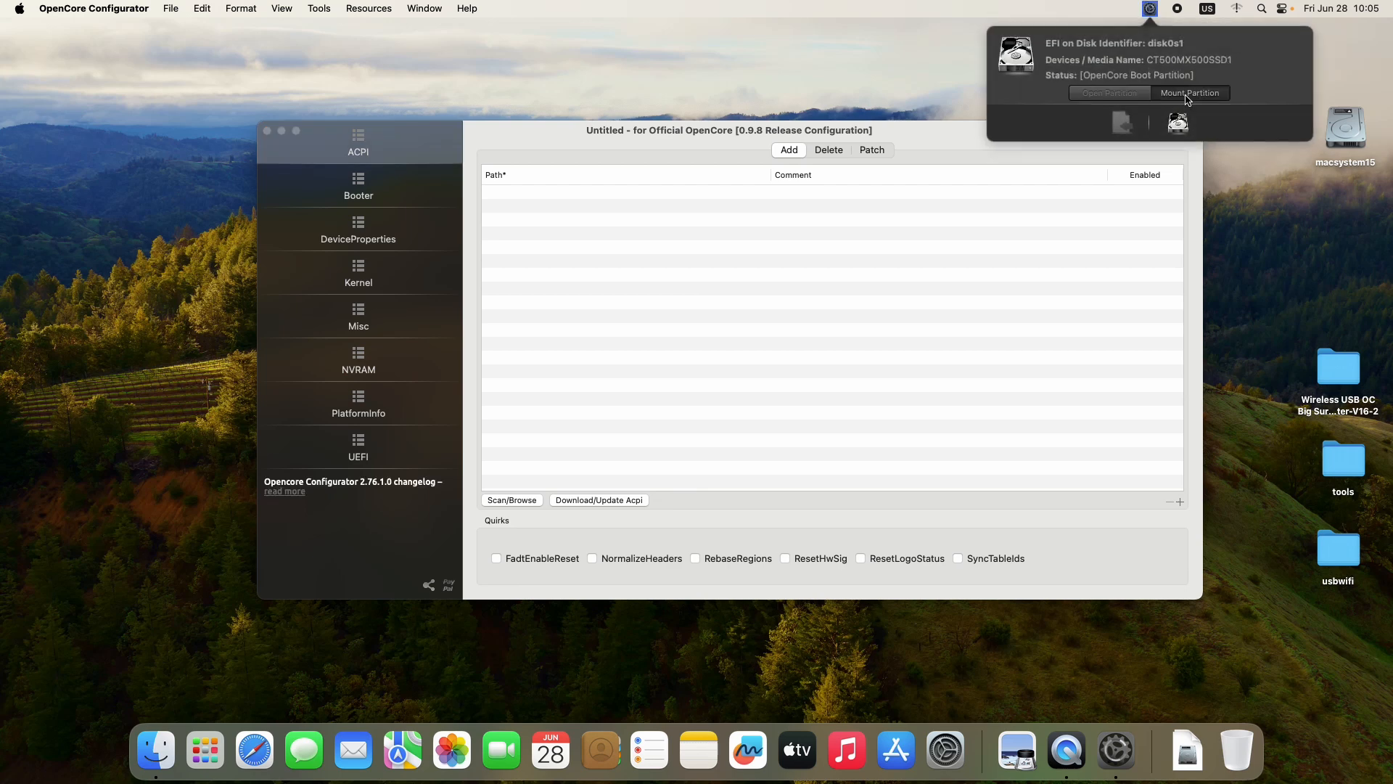
pyautogui.write('•••••')
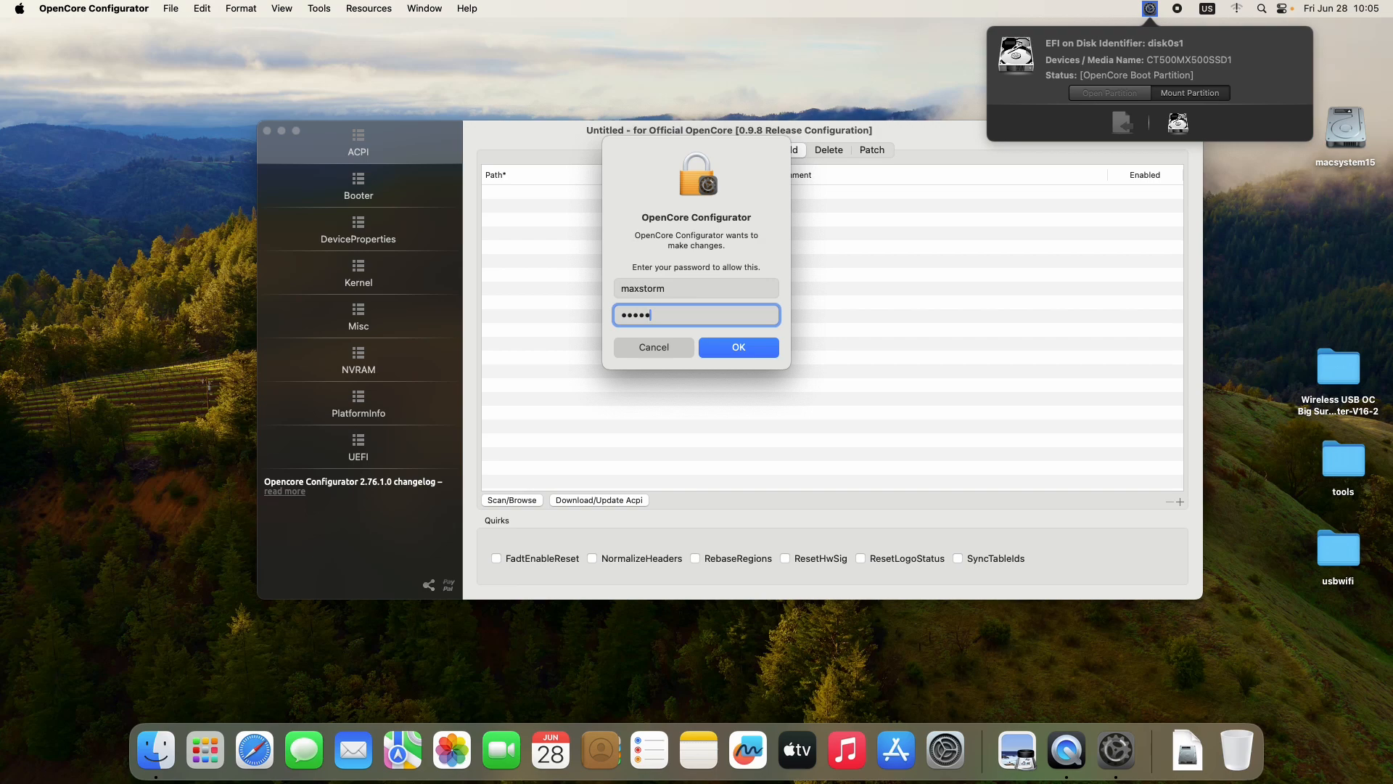
pyautogui.press('Return')
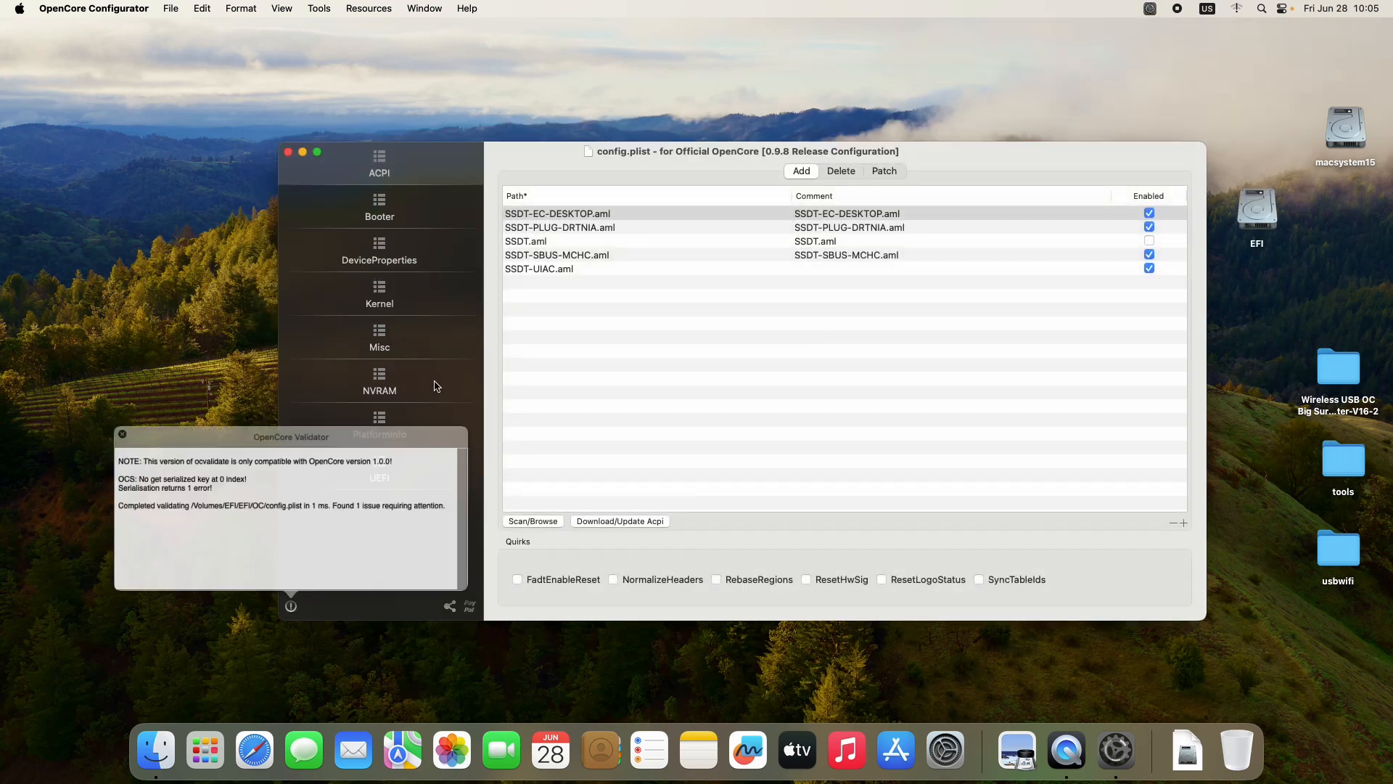
# Examine the boot-args and csr-active-config NVRAM entries of the 7C436110 UUID in config.plist, and close the configuration.
pyautogui.click(98, 408)
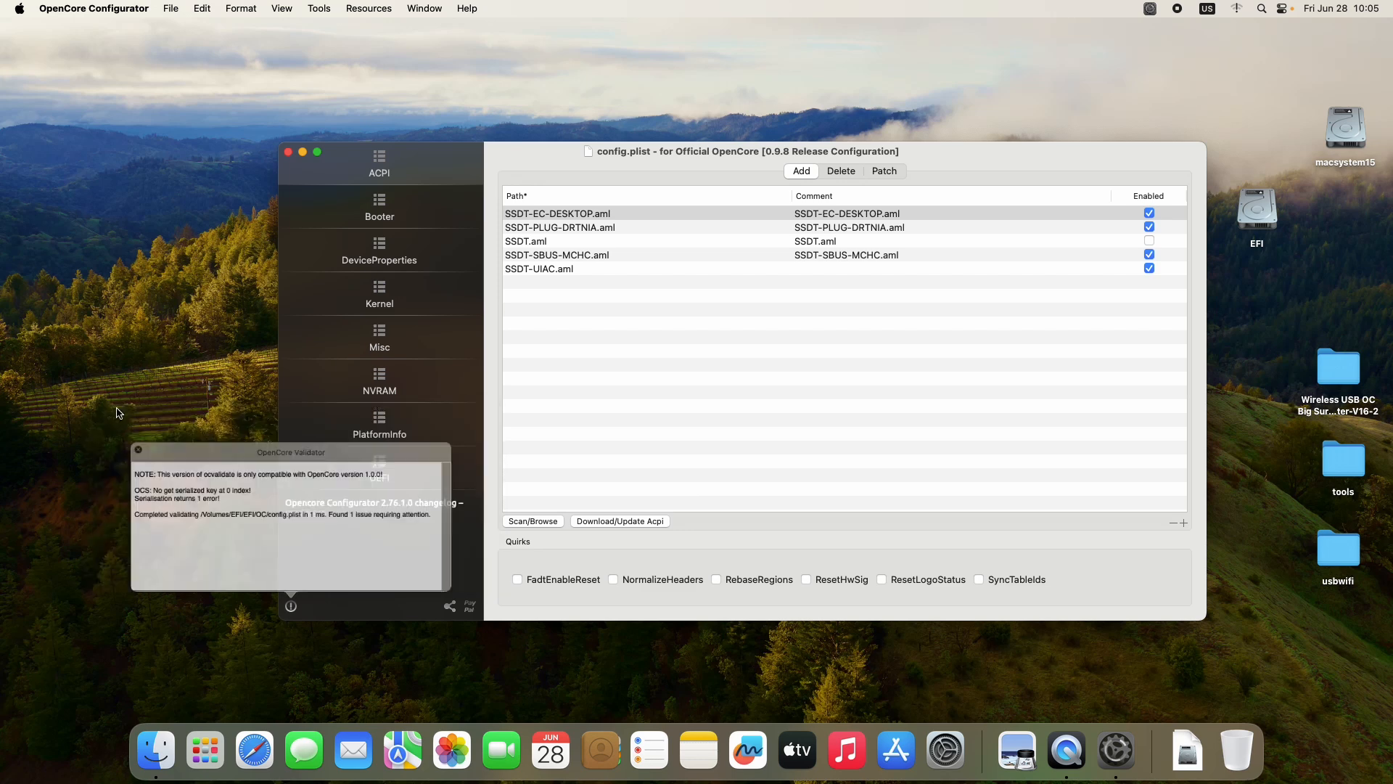
pyautogui.click(392, 386)
pyautogui.click(666, 241)
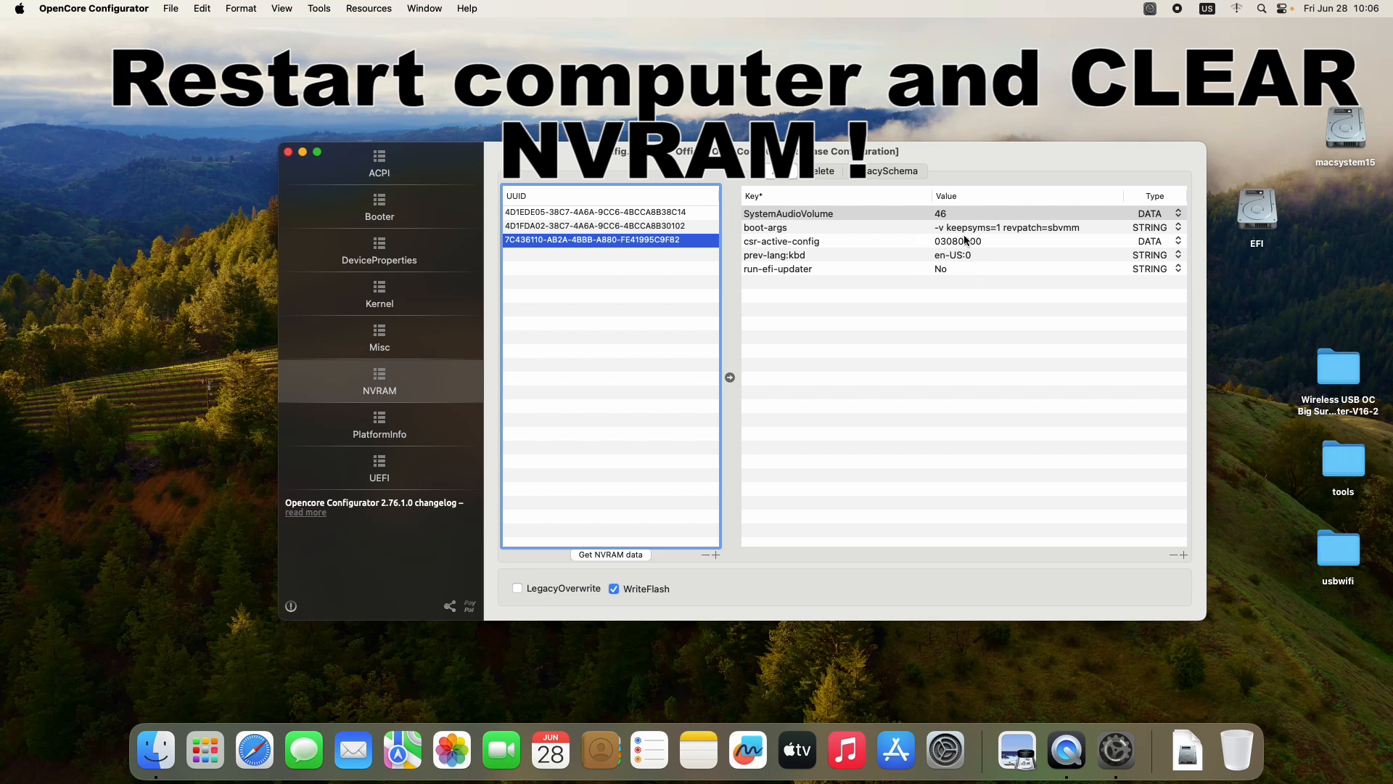
pyautogui.click(288, 152)
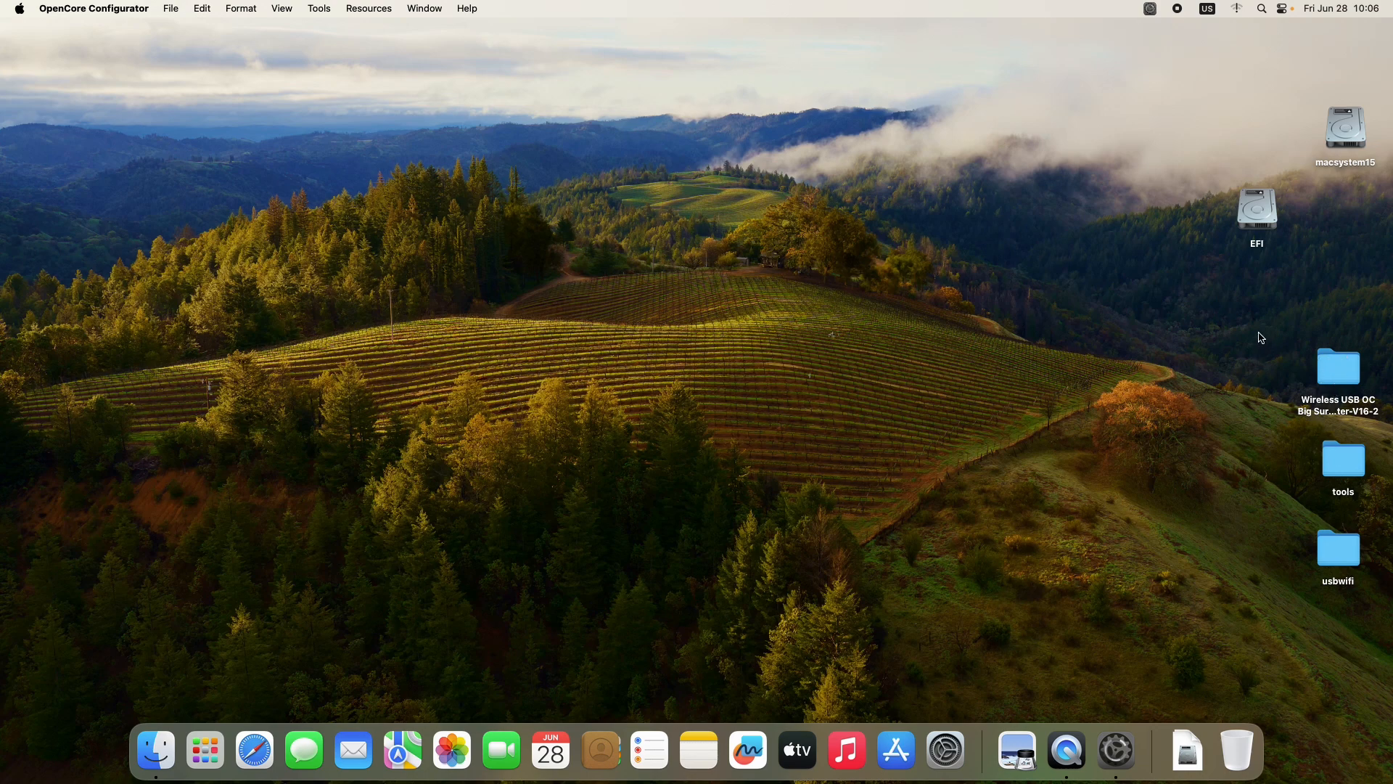
# Check the status of the Mac's own Wi-Fi.
pyautogui.click(1239, 9)
pyautogui.click(1240, 10)
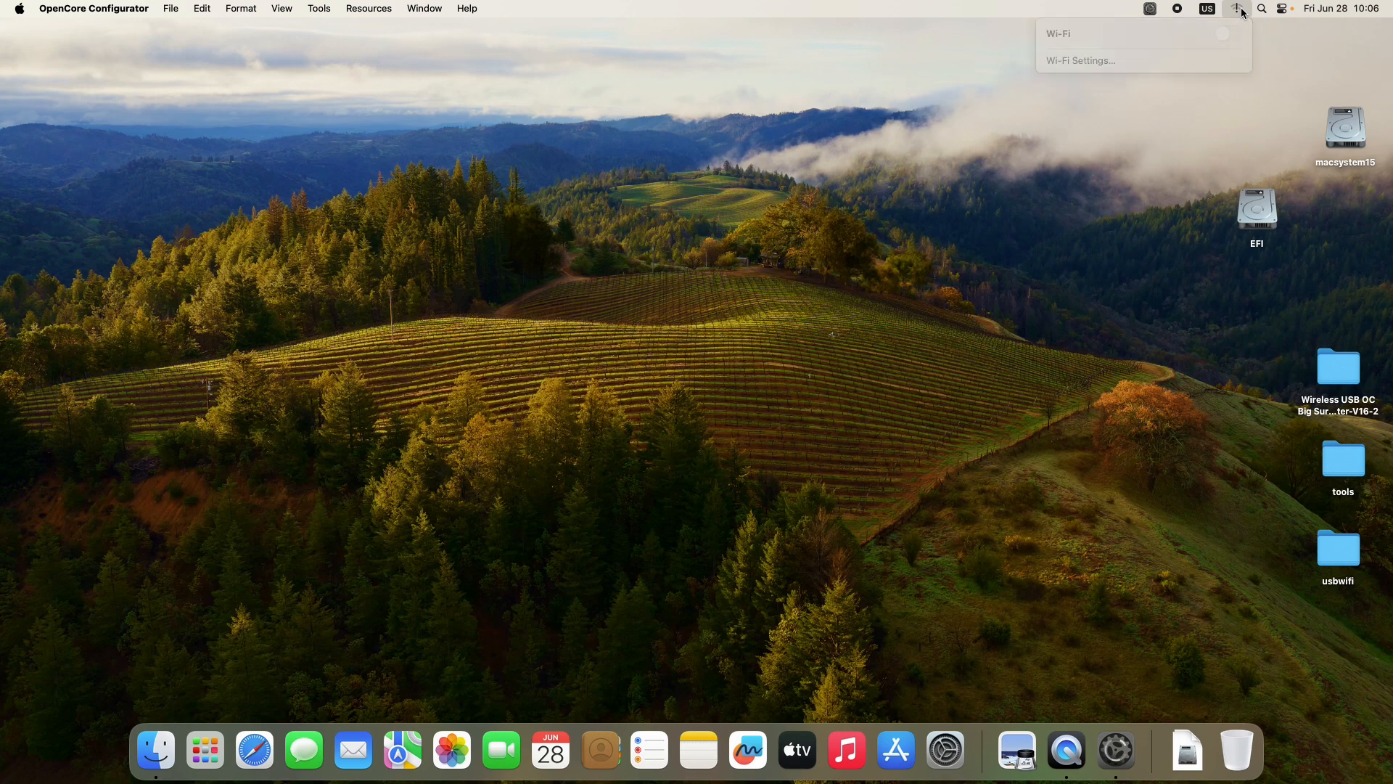
# Open the Wireless USB OC Big Sur Adapter installer from the V16-2 folder on the desktop and look through its introduction.
pyautogui.click(1344, 370)
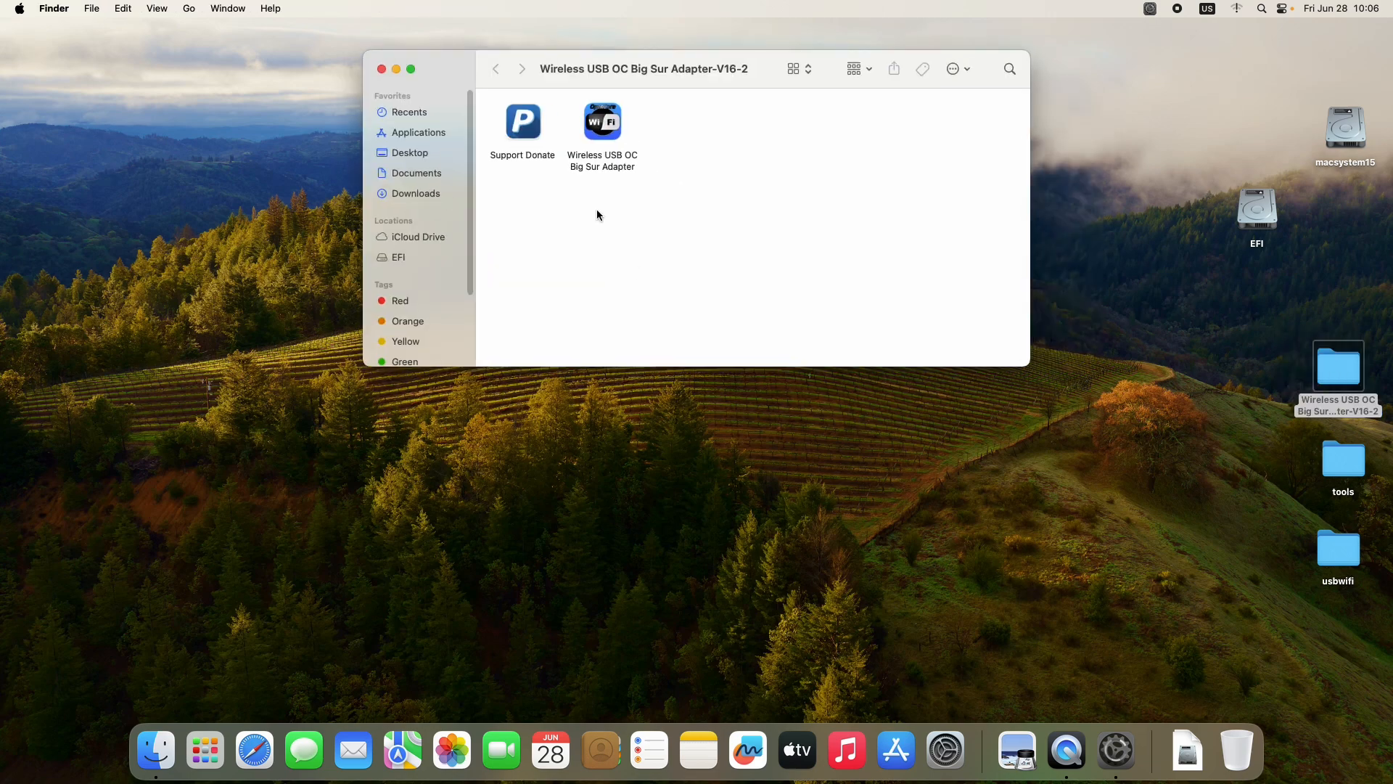
pyautogui.doubleClick(607, 123)
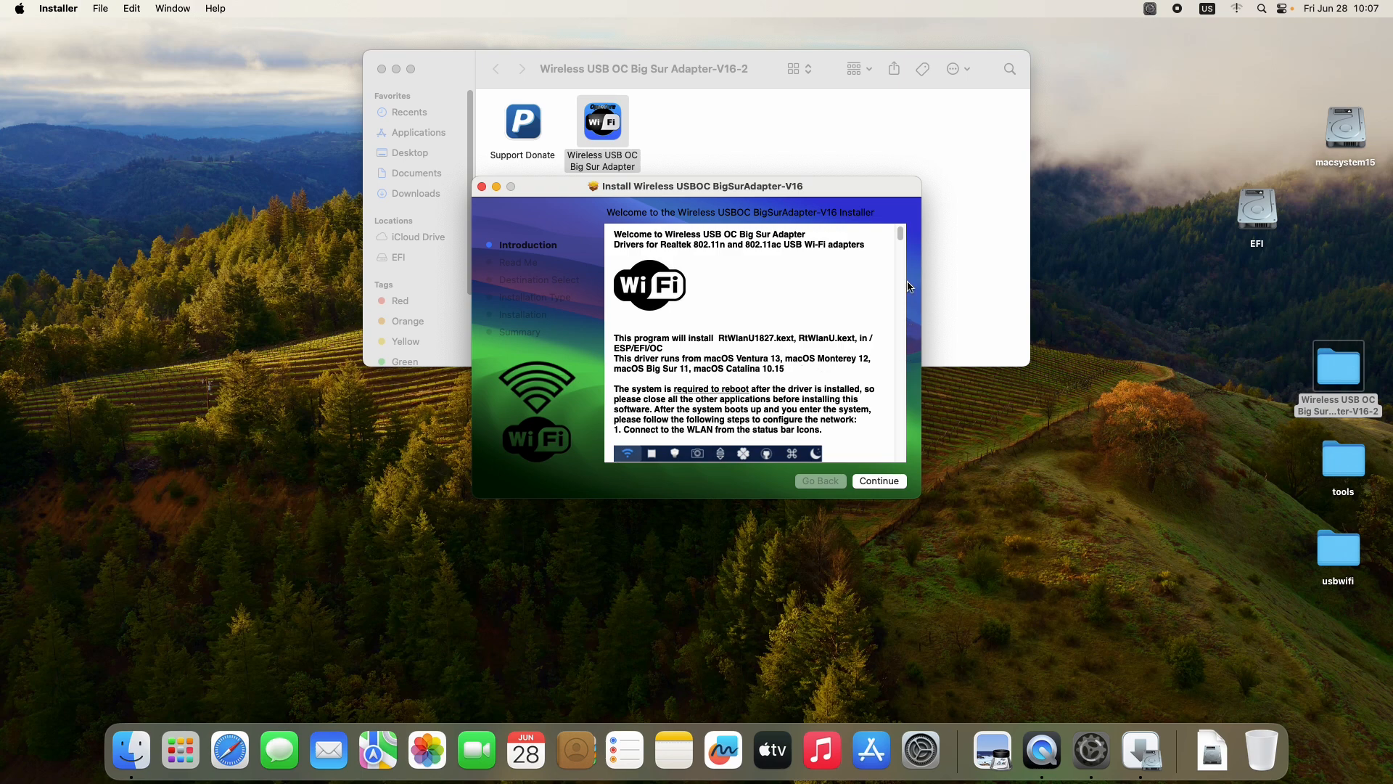
pyautogui.moveTo(901, 239); pyautogui.dragTo(889, 363)
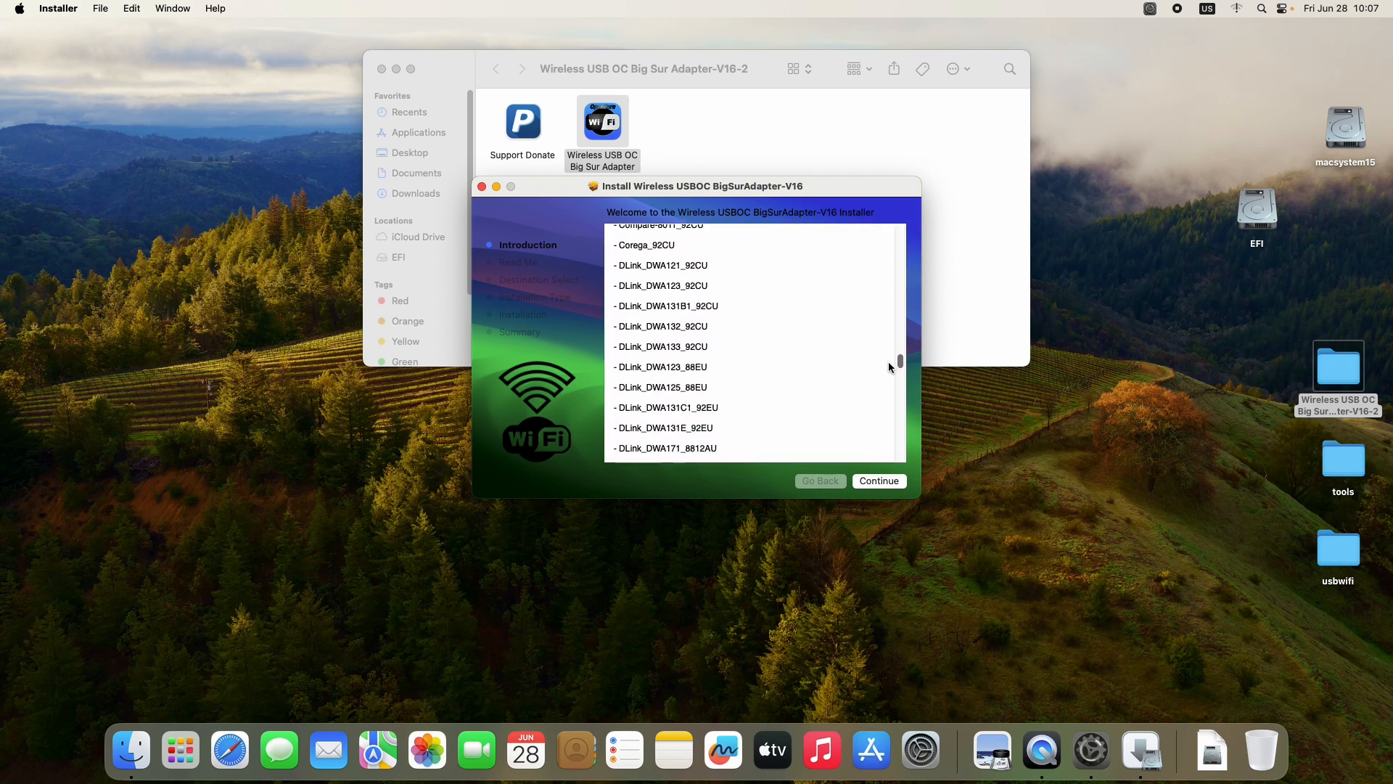
# Install the Wireless USB OC Big Sur Adapter package on macsystem15, authorizing it with the account password.
pyautogui.click(884, 486)
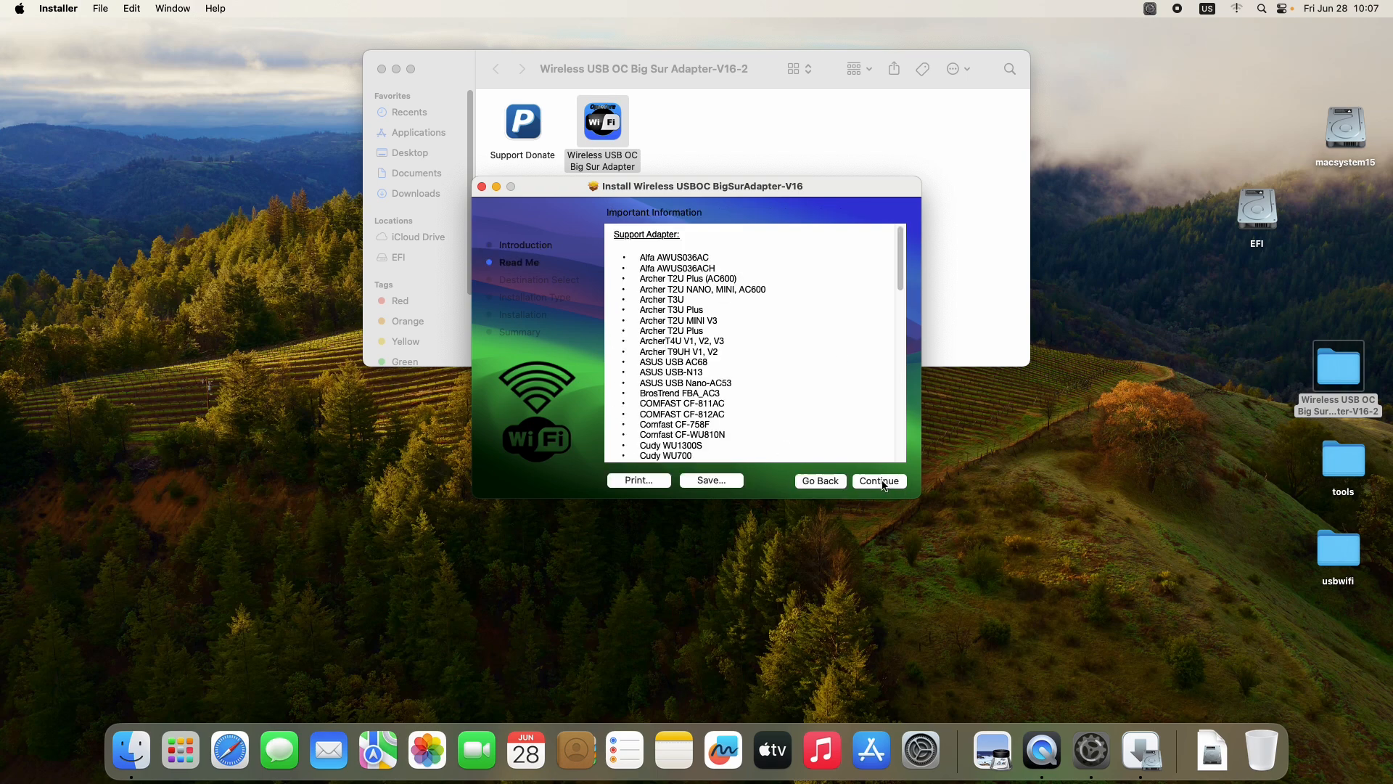
pyautogui.click(875, 484)
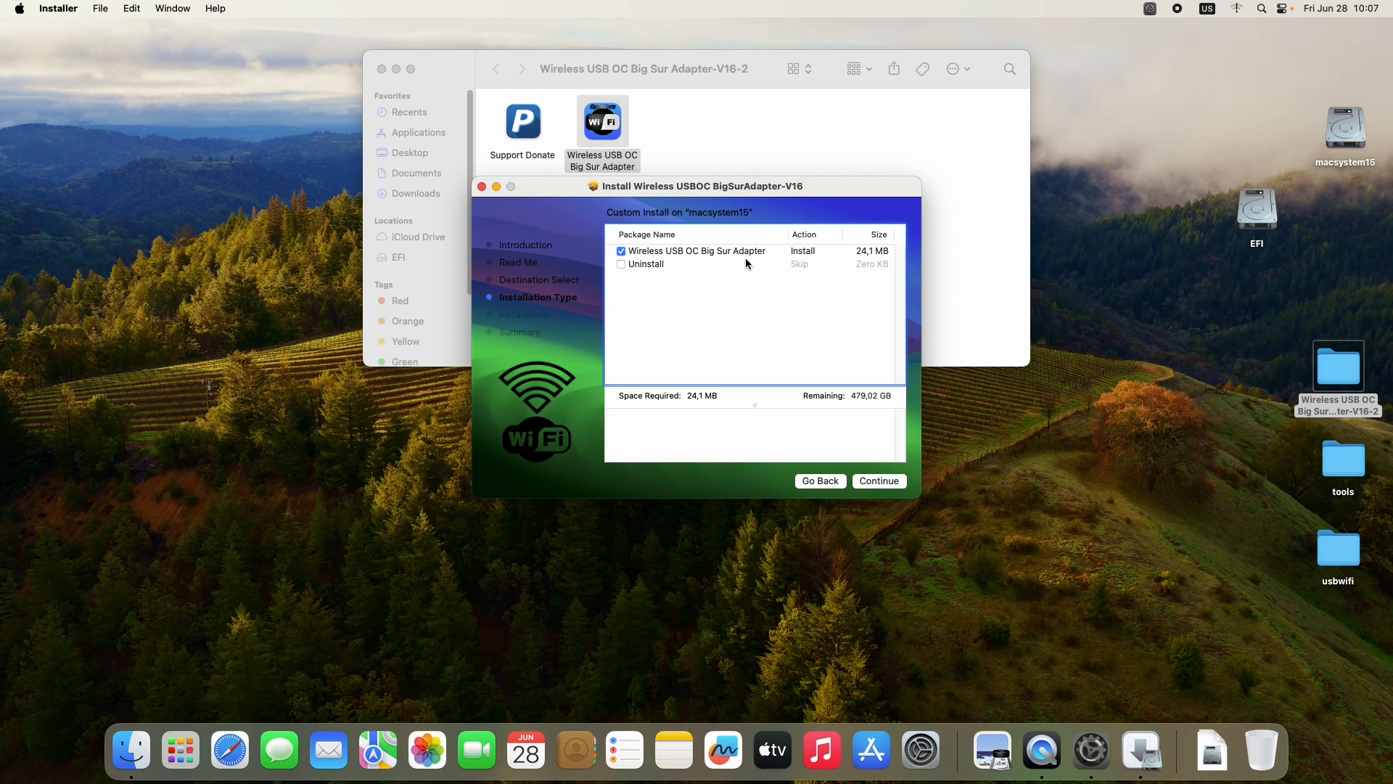
pyautogui.click(883, 482)
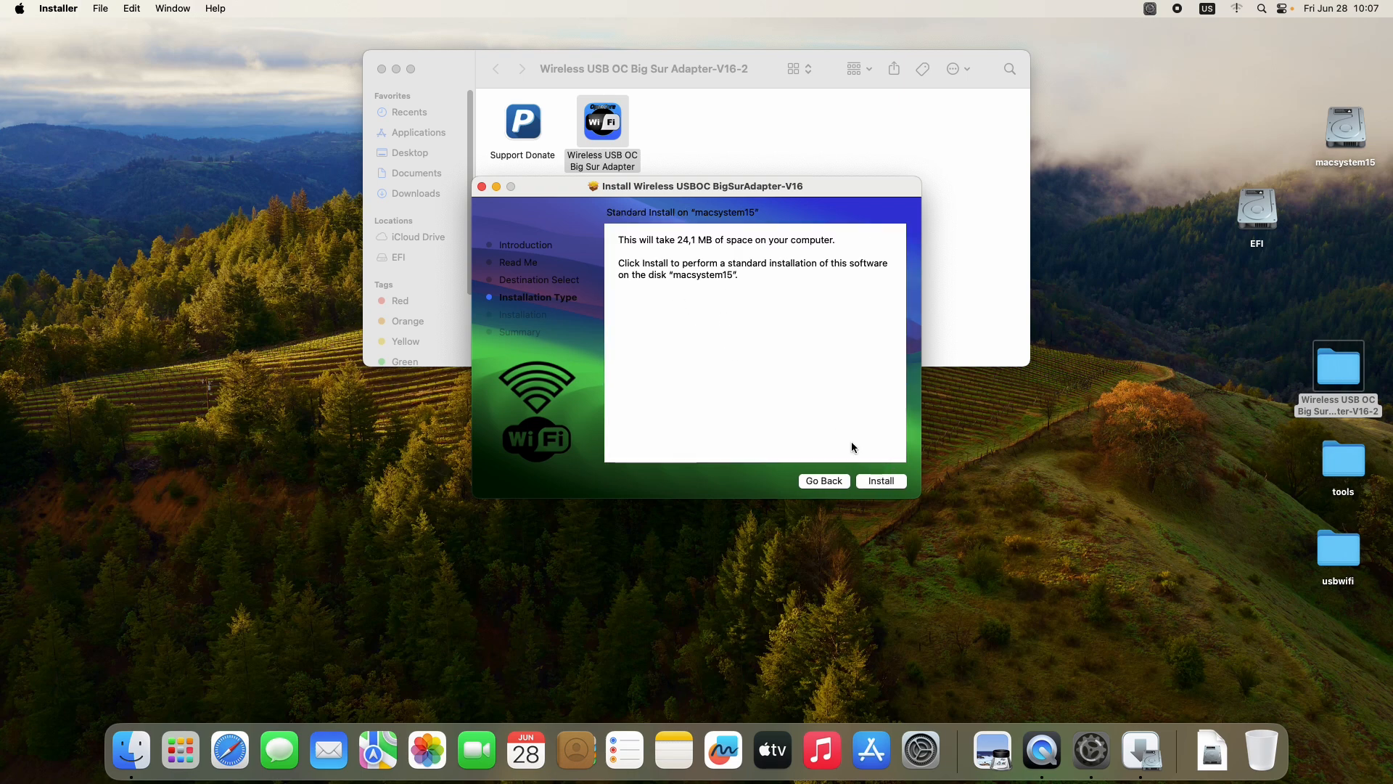
pyautogui.click(881, 483)
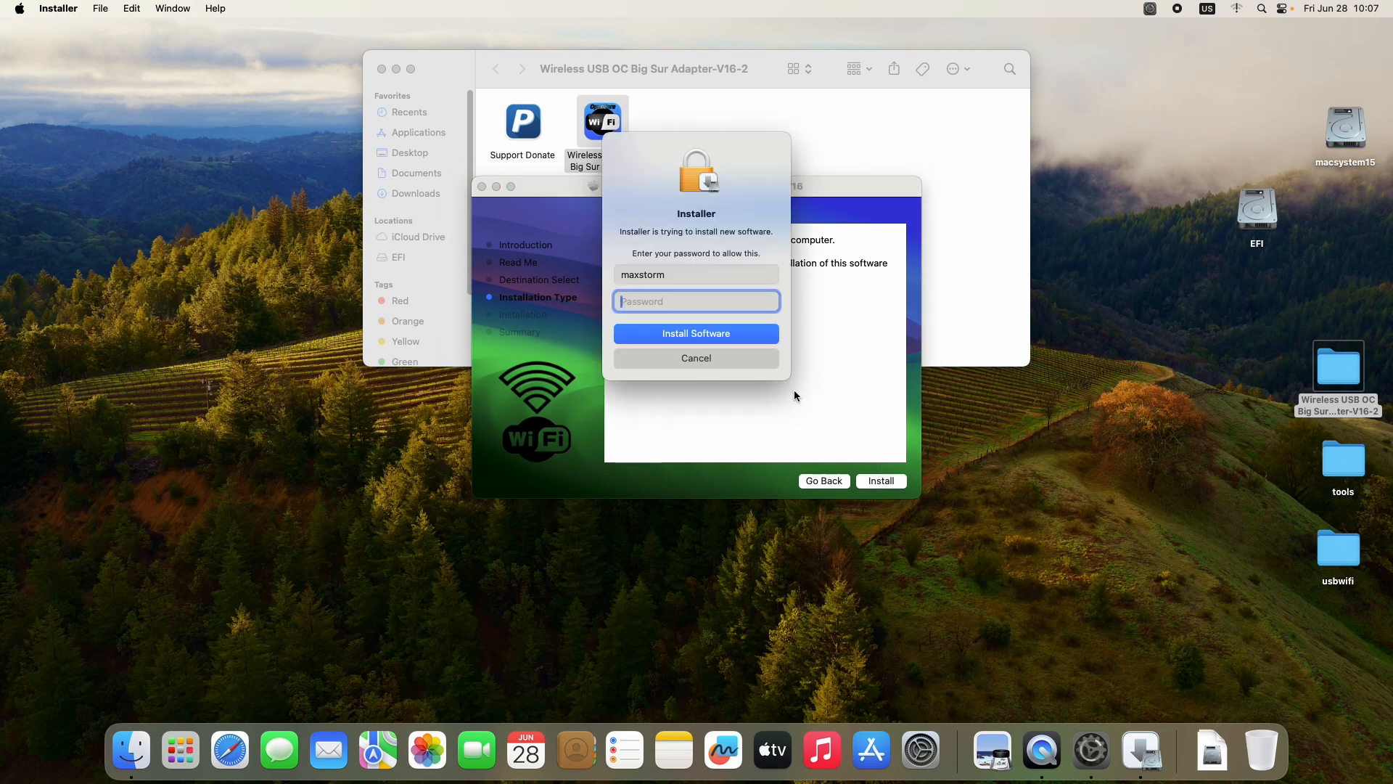
pyautogui.write('*****')
pyautogui.press('Return')
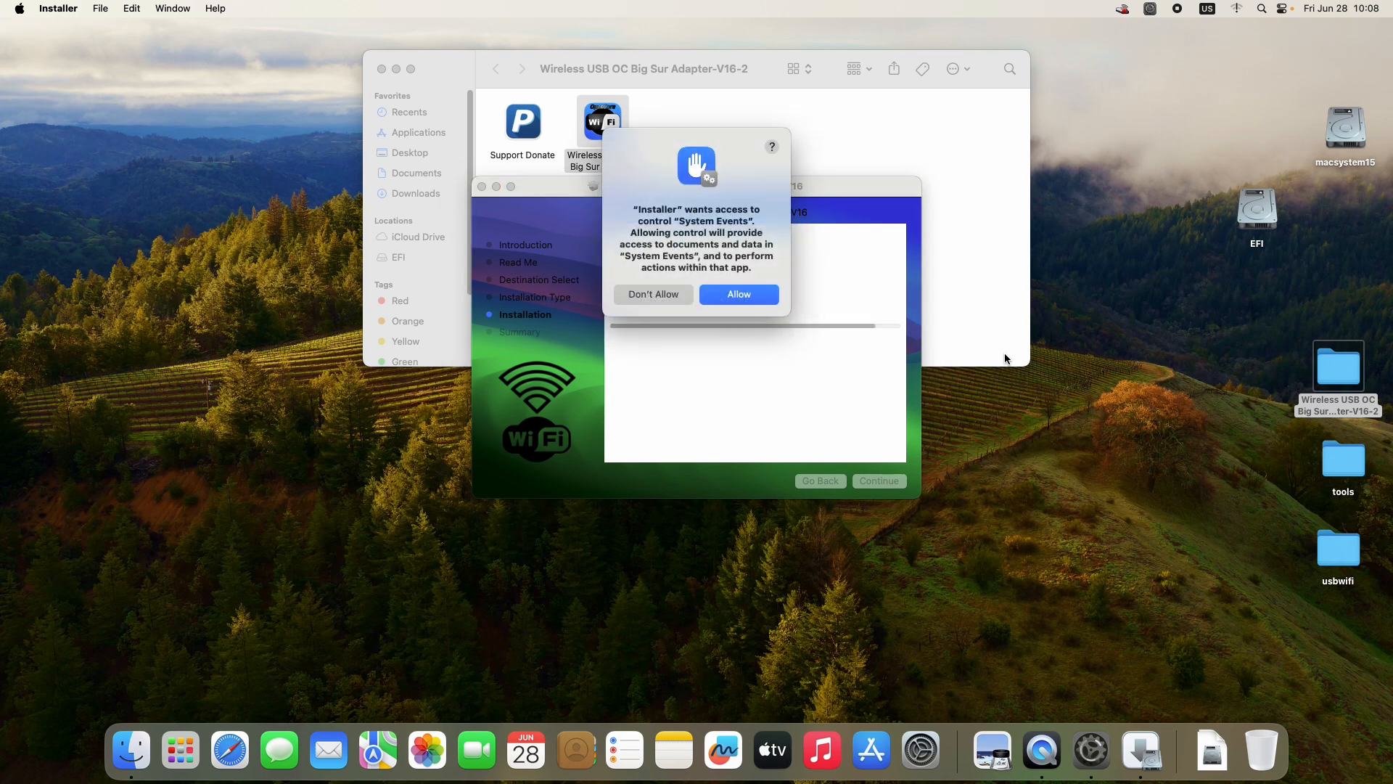
# Allow Installer to control System Events and restart the Mac from the completed installation.
pyautogui.click(751, 298)
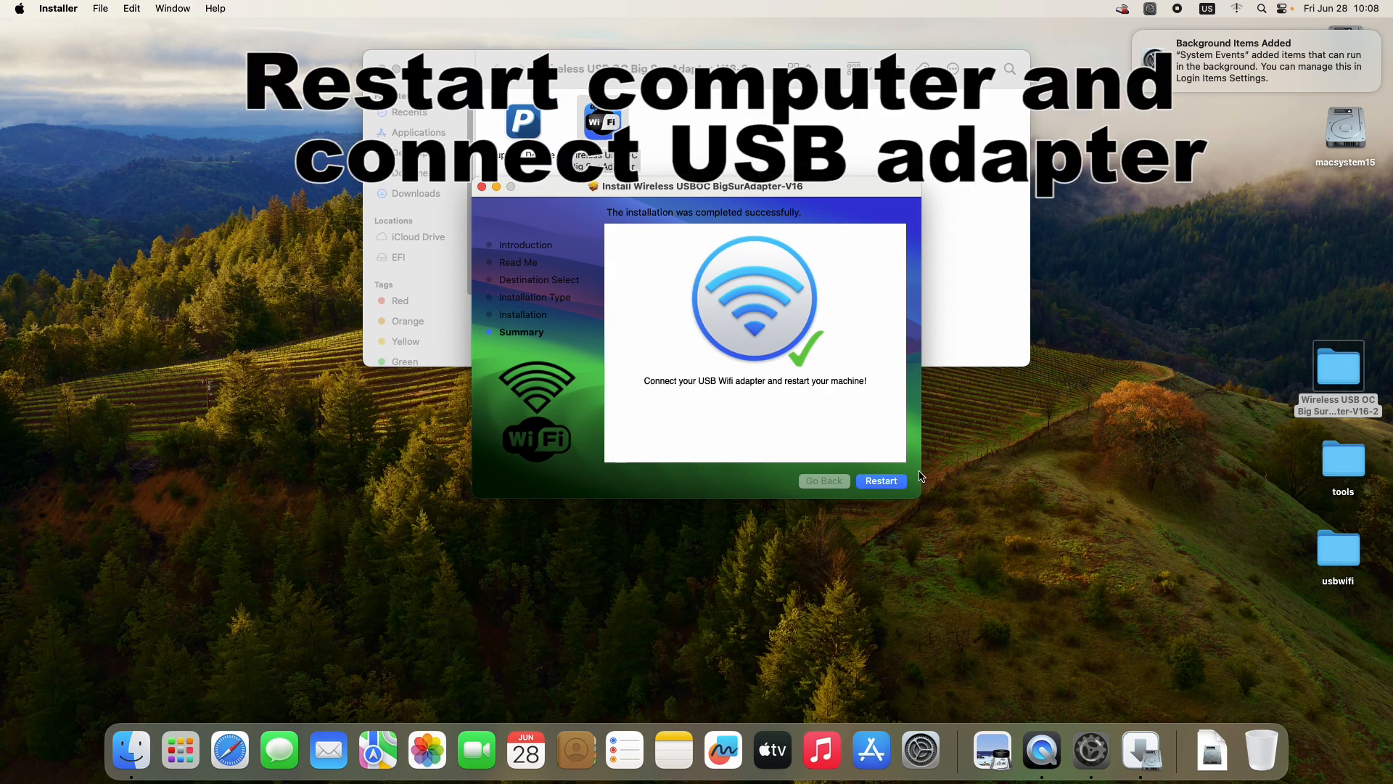
pyautogui.click(881, 481)
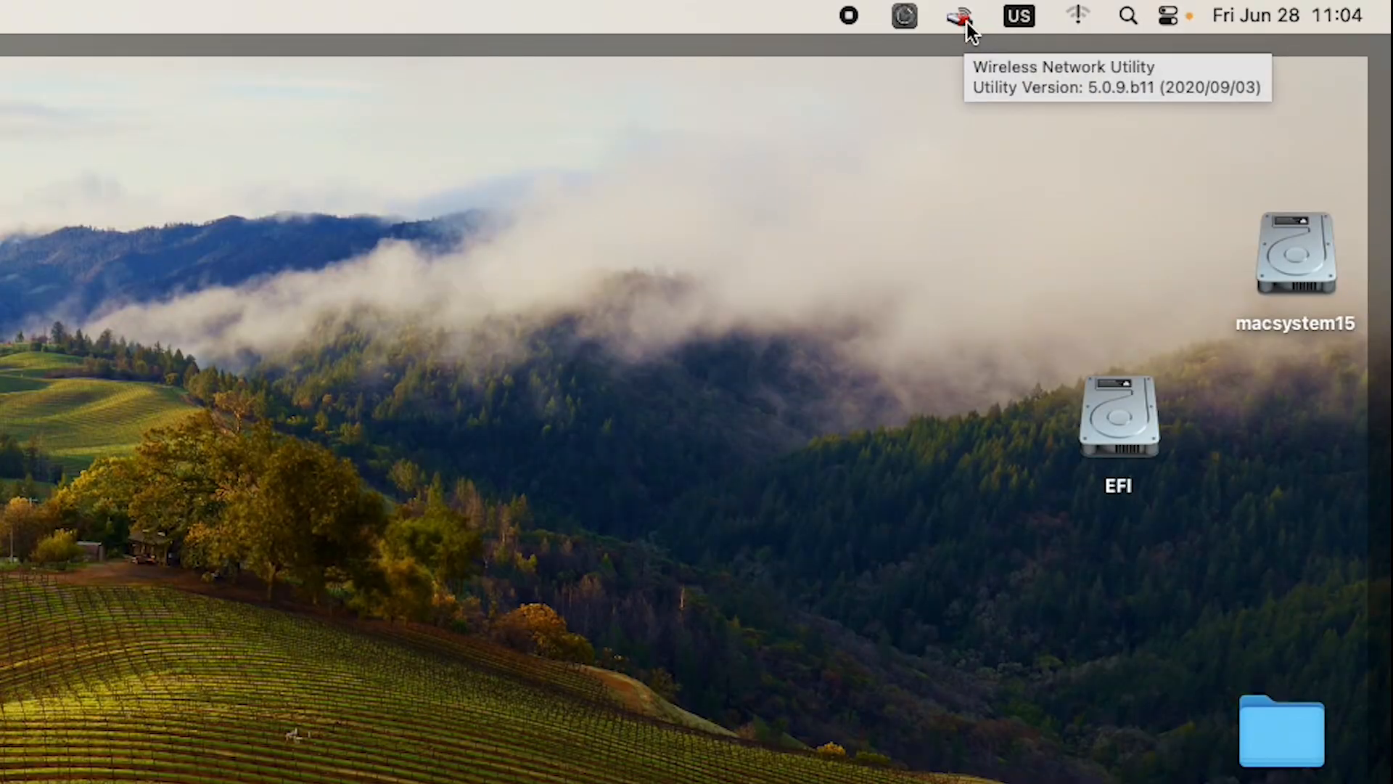
# Turn USB-WiFi on with the Wireless Network Utility and check its network connection.
pyautogui.click(967, 23)
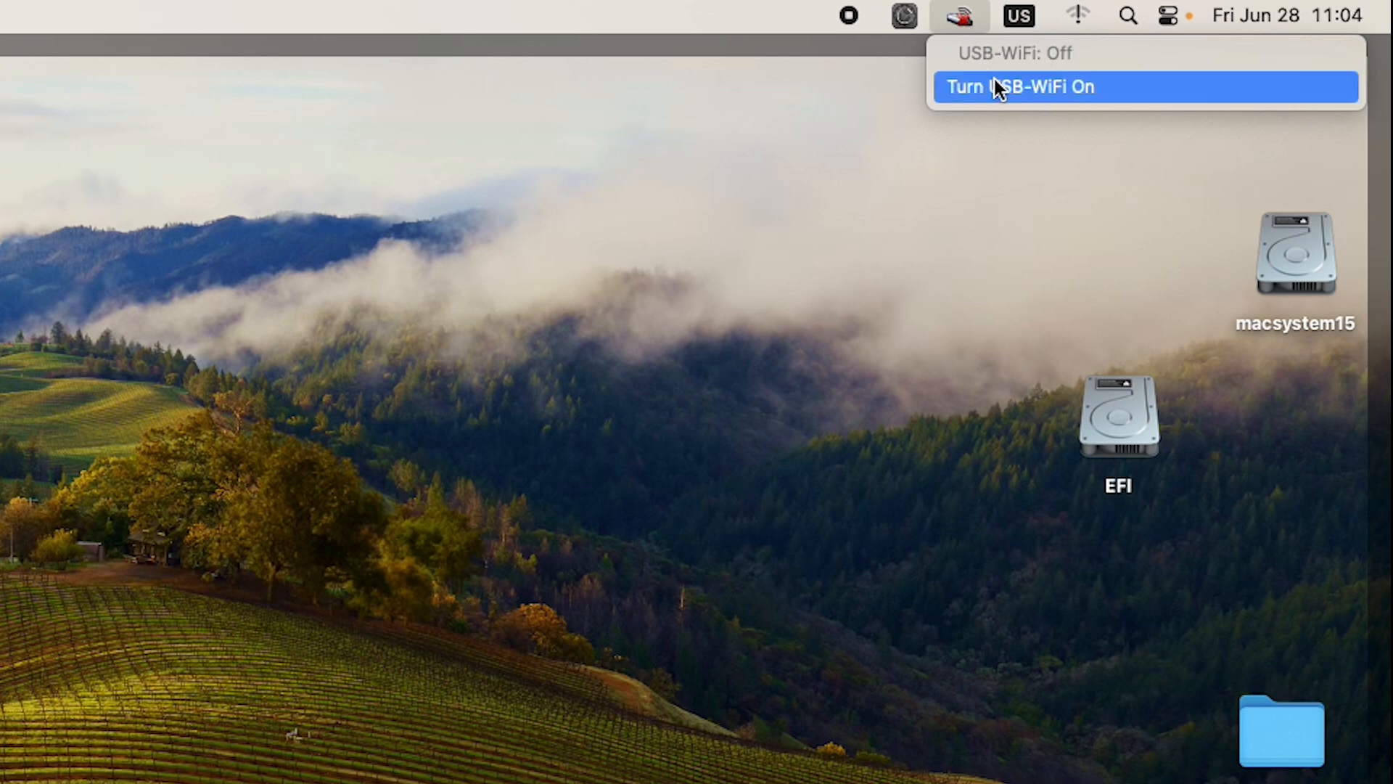
pyautogui.click(1036, 92)
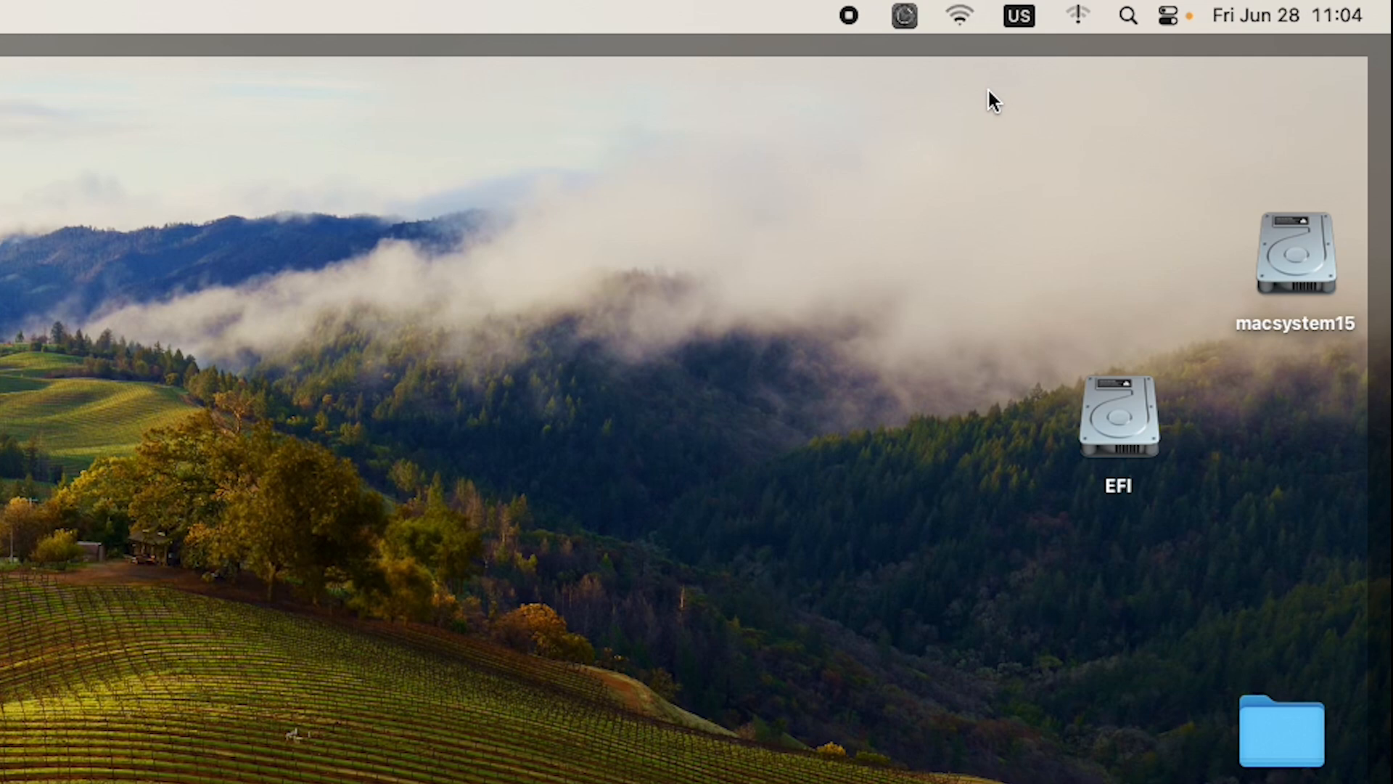
pyautogui.click(967, 19)
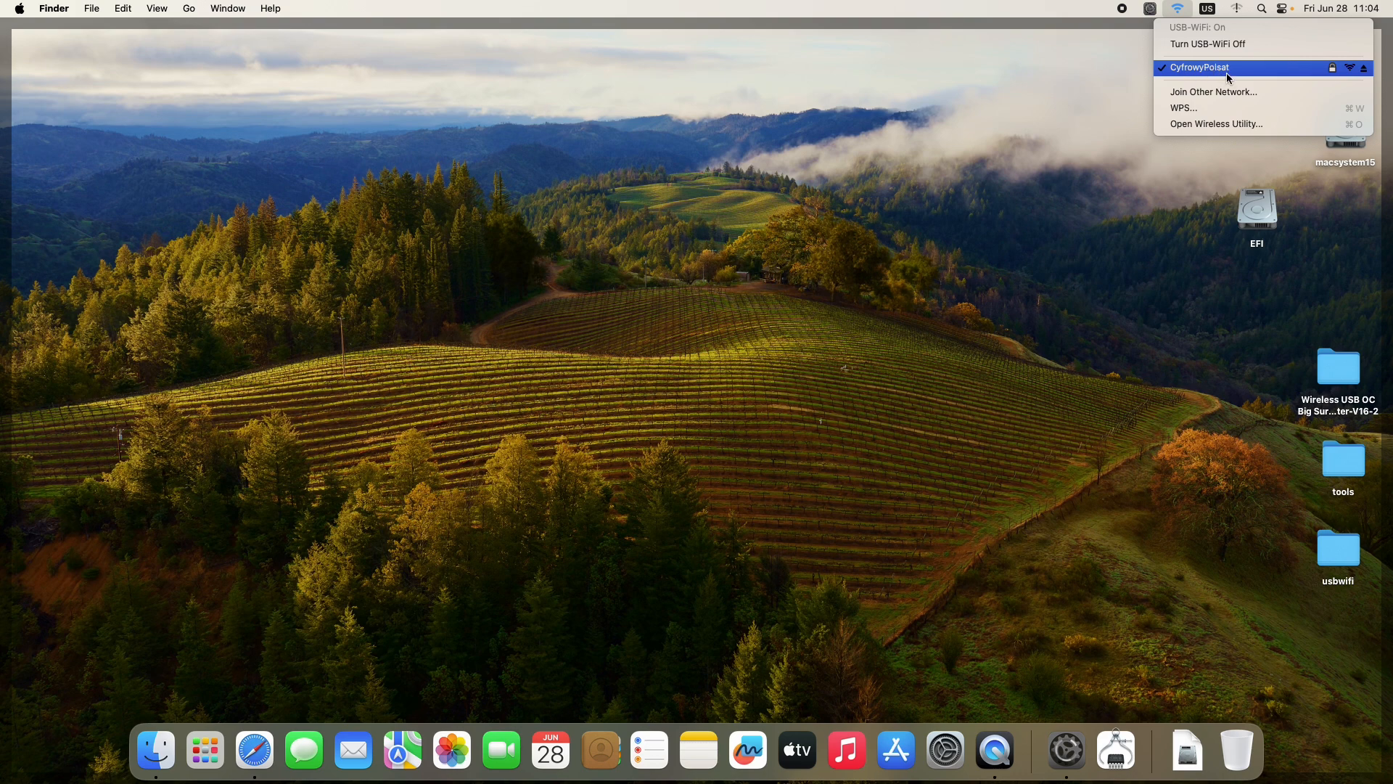
pyautogui.click(1089, 74)
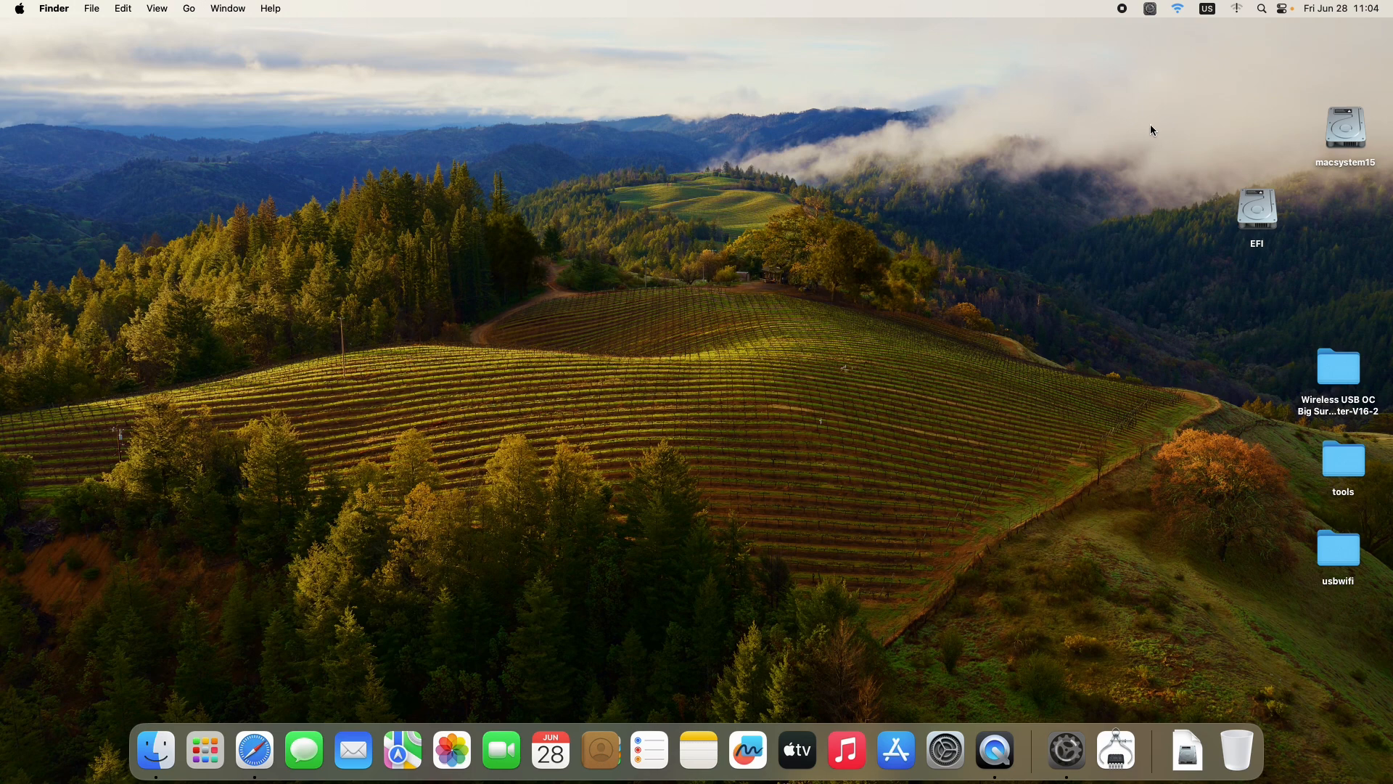
# Check the mounted EFI partition on disk0s1 and open the EFI volume from the desktop.
pyautogui.click(1152, 10)
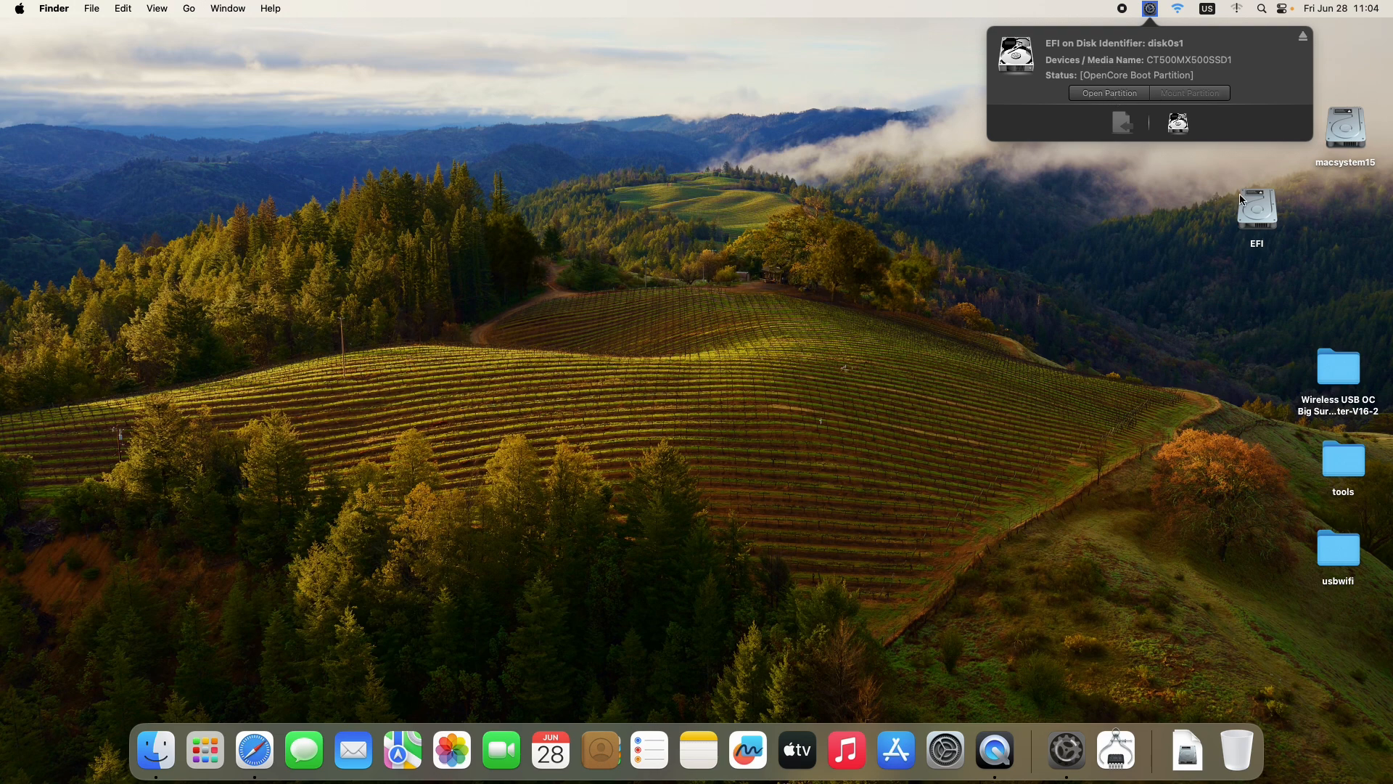
pyautogui.click(1261, 210)
pyautogui.doubleClick(1261, 210)
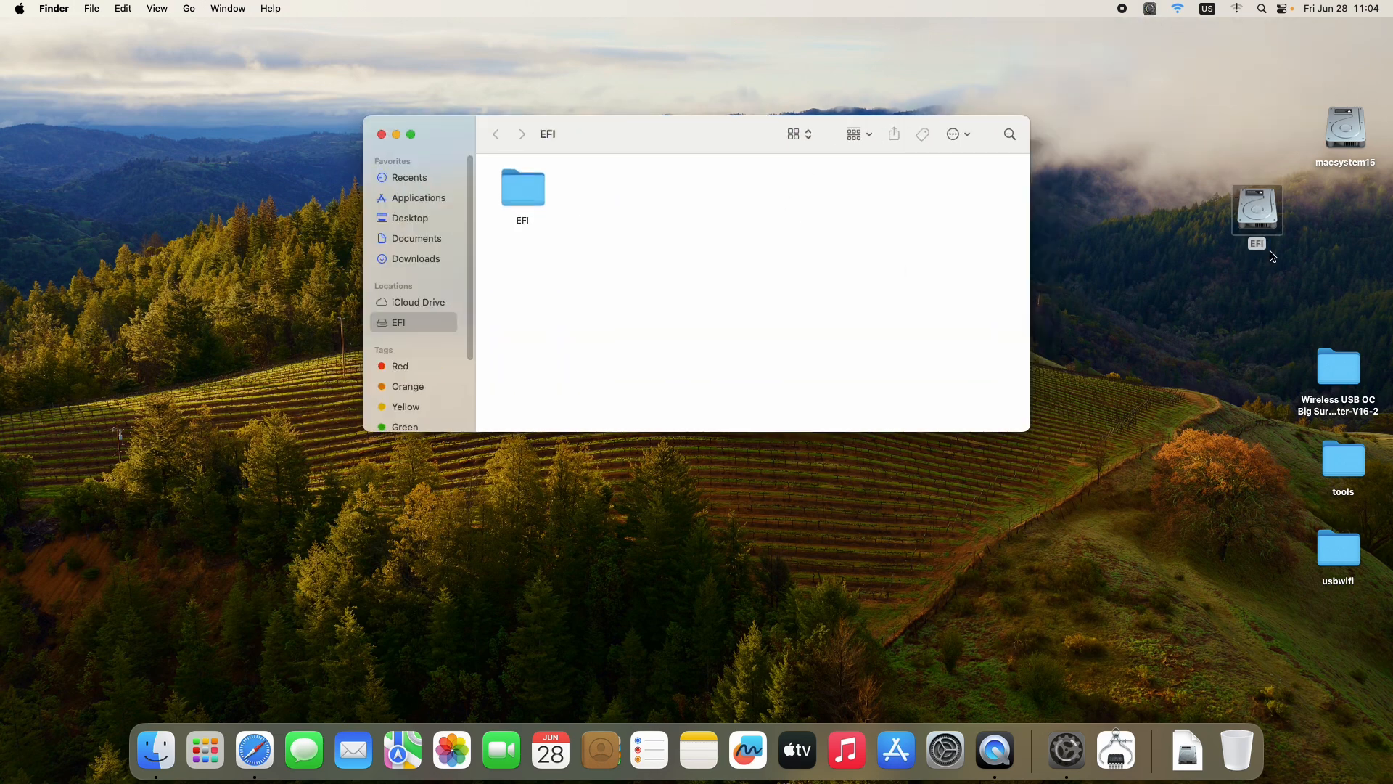
# Inspect RtWlanU.kext and RtWlanU1827.kext in the Kexts folder under EFI/OC on the EFI volume.
pyautogui.doubleClick(526, 190)
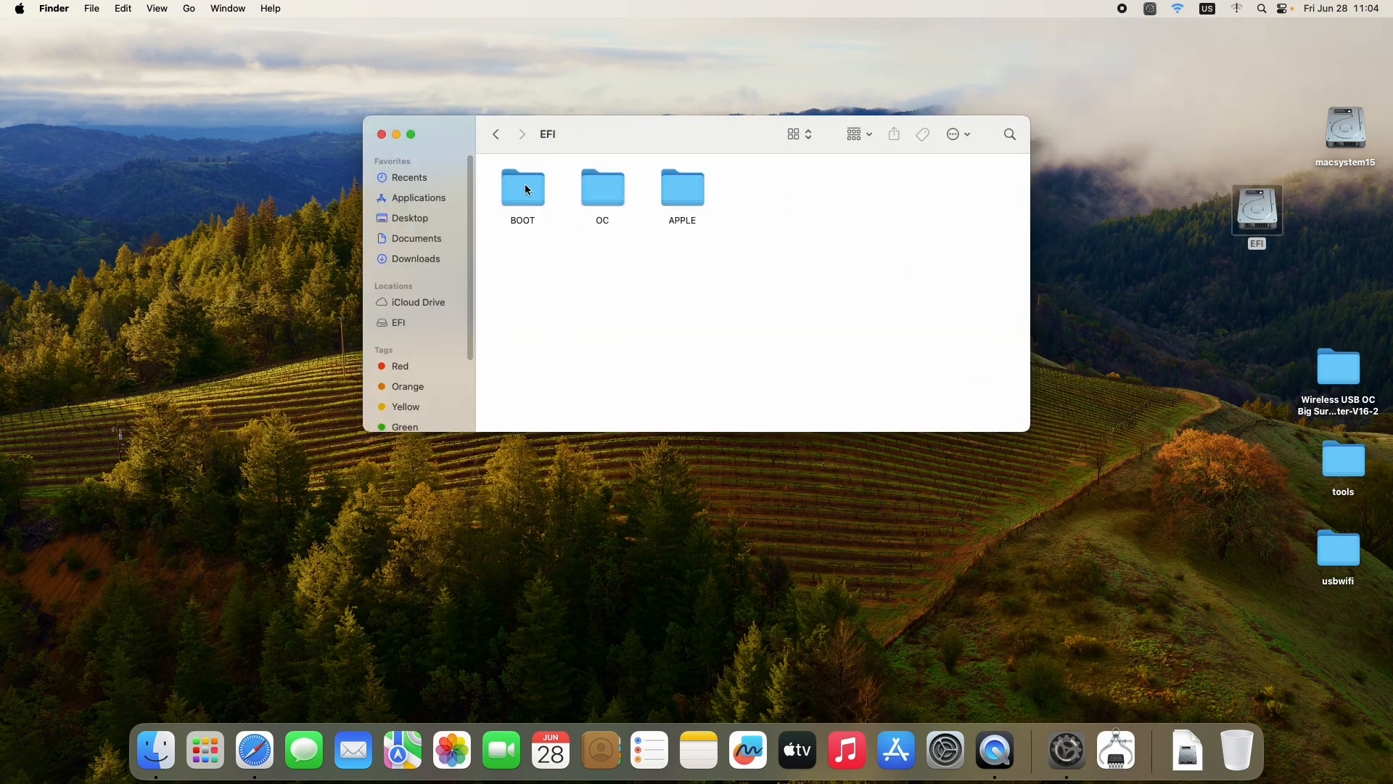
pyautogui.doubleClick(600, 195)
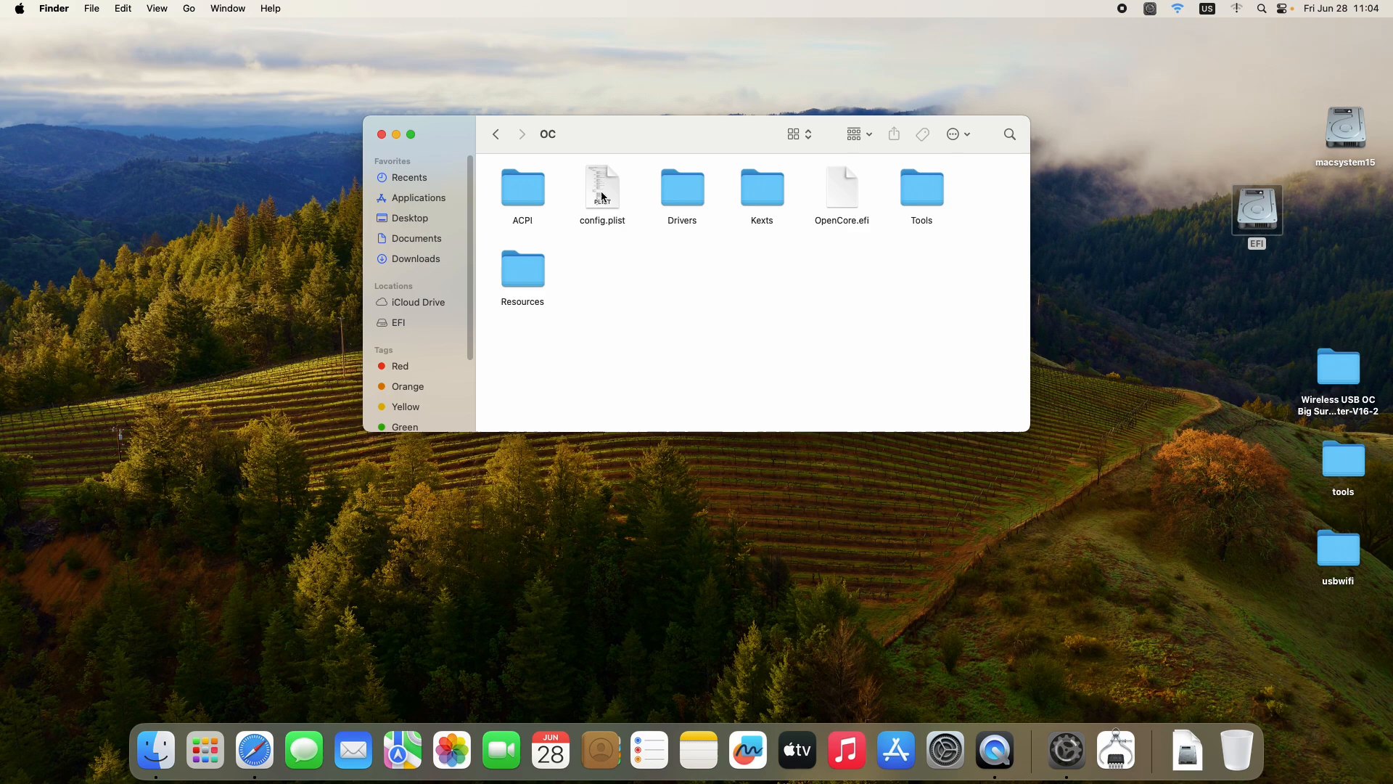
pyautogui.doubleClick(764, 194)
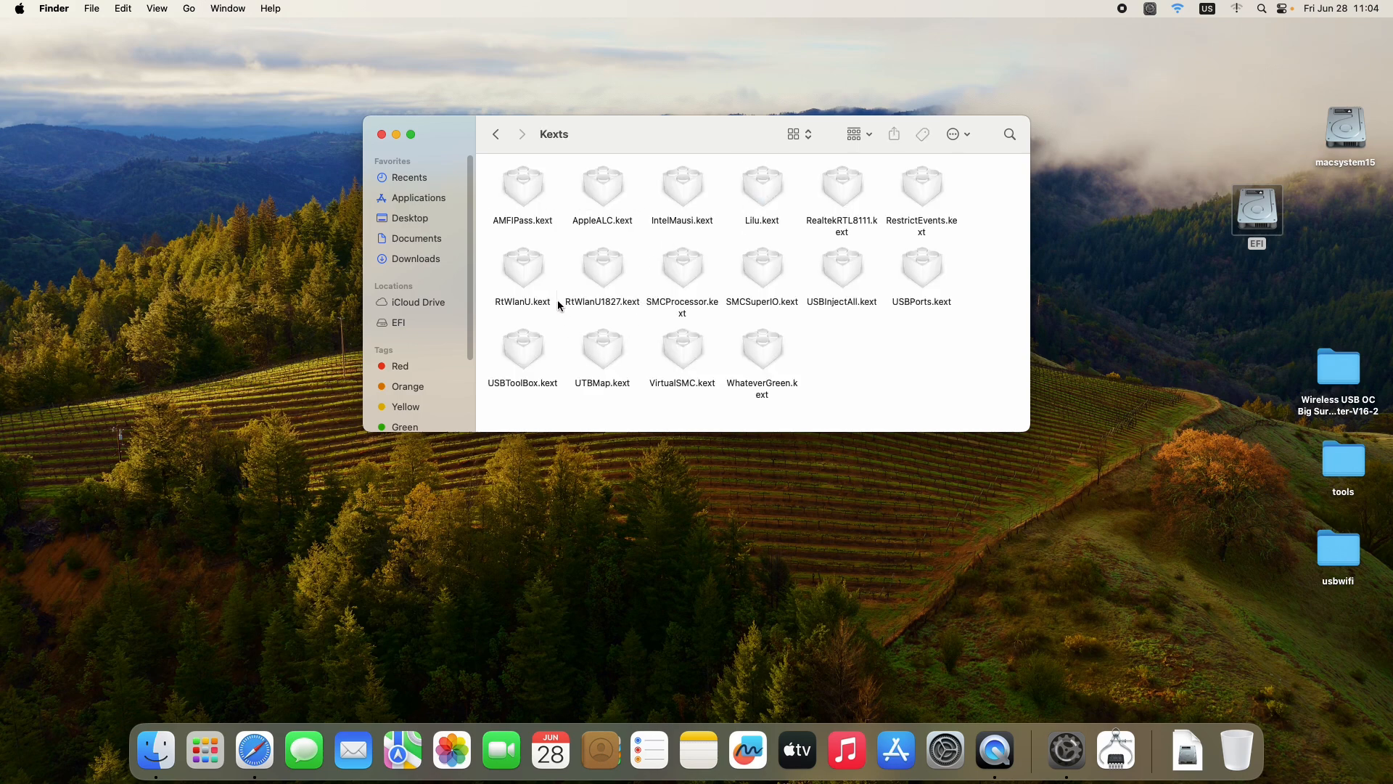
pyautogui.click(516, 276)
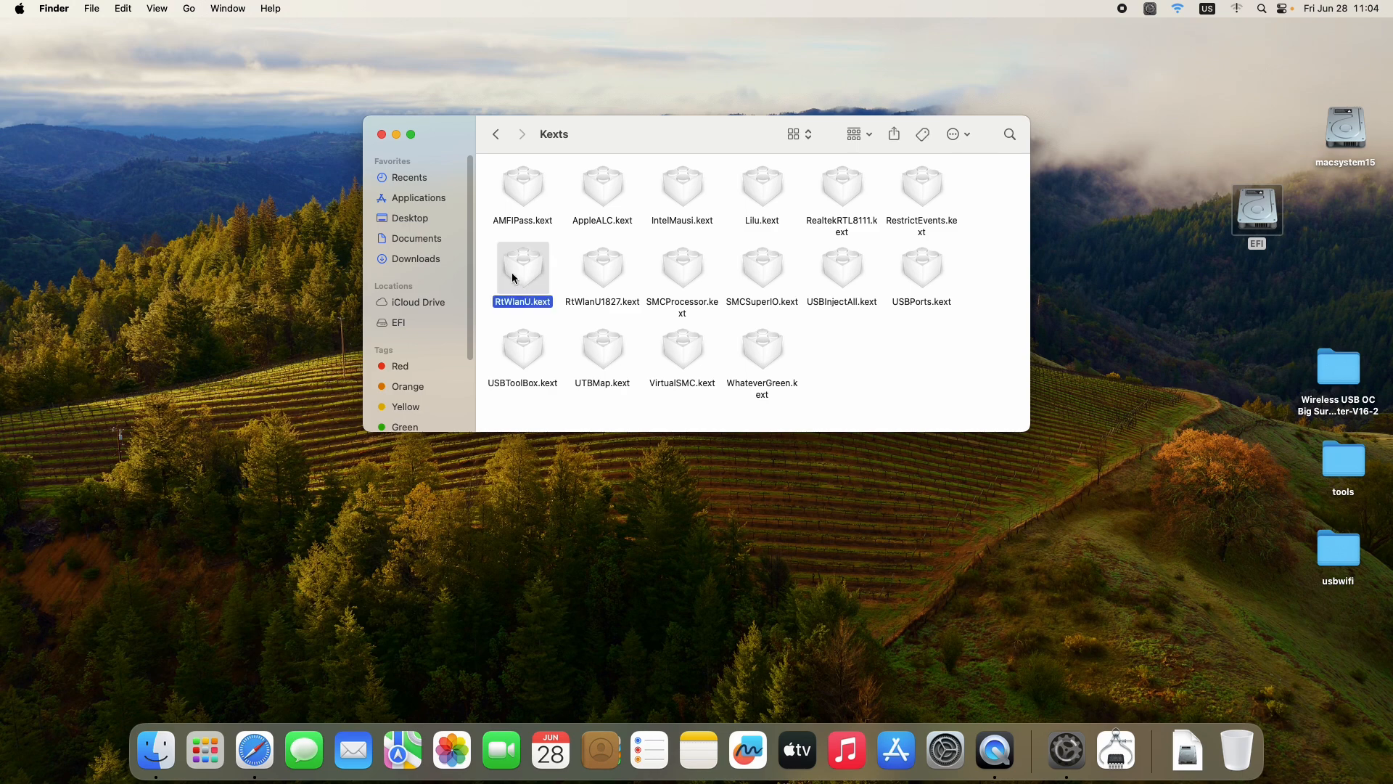
pyautogui.click(601, 274)
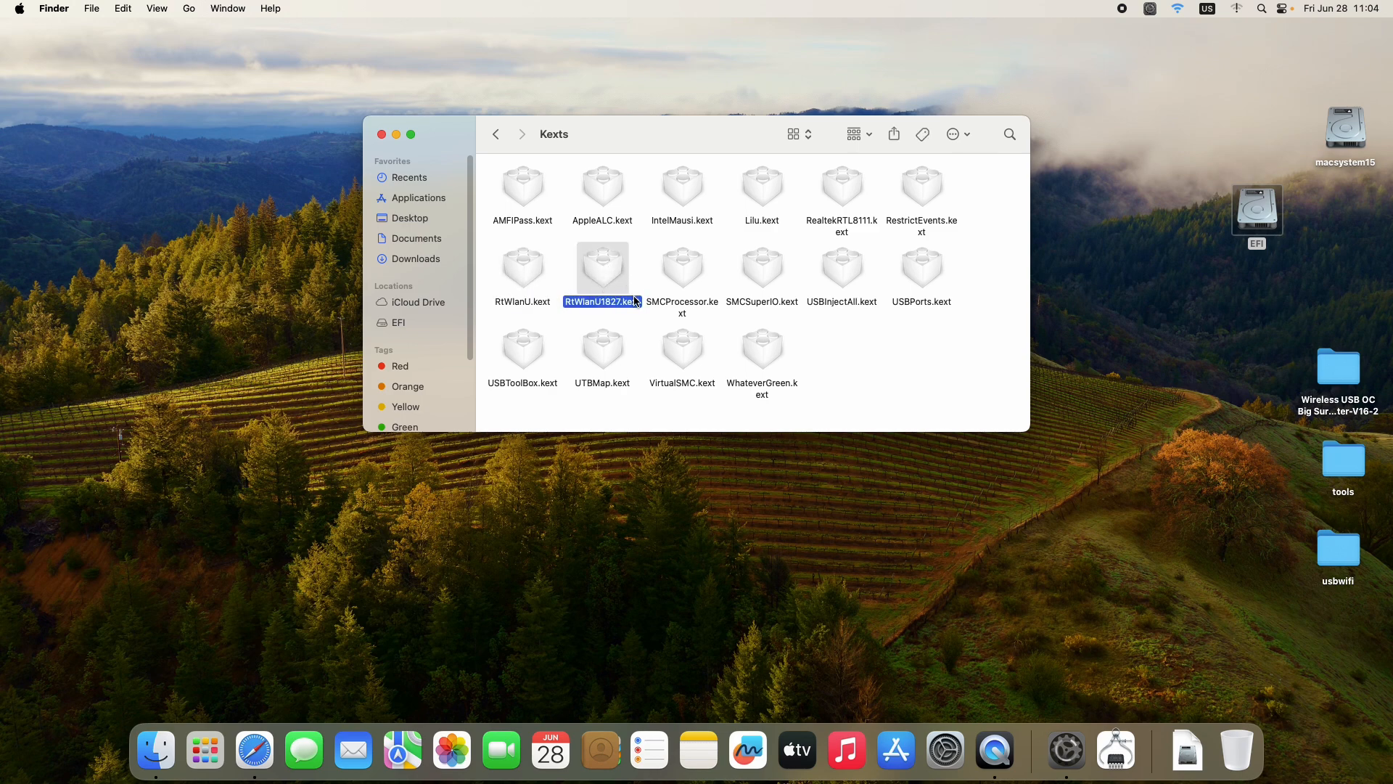
pyautogui.click(602, 272)
pyautogui.click(537, 278)
pyautogui.click(585, 274)
pyautogui.click(534, 276)
pyautogui.click(588, 276)
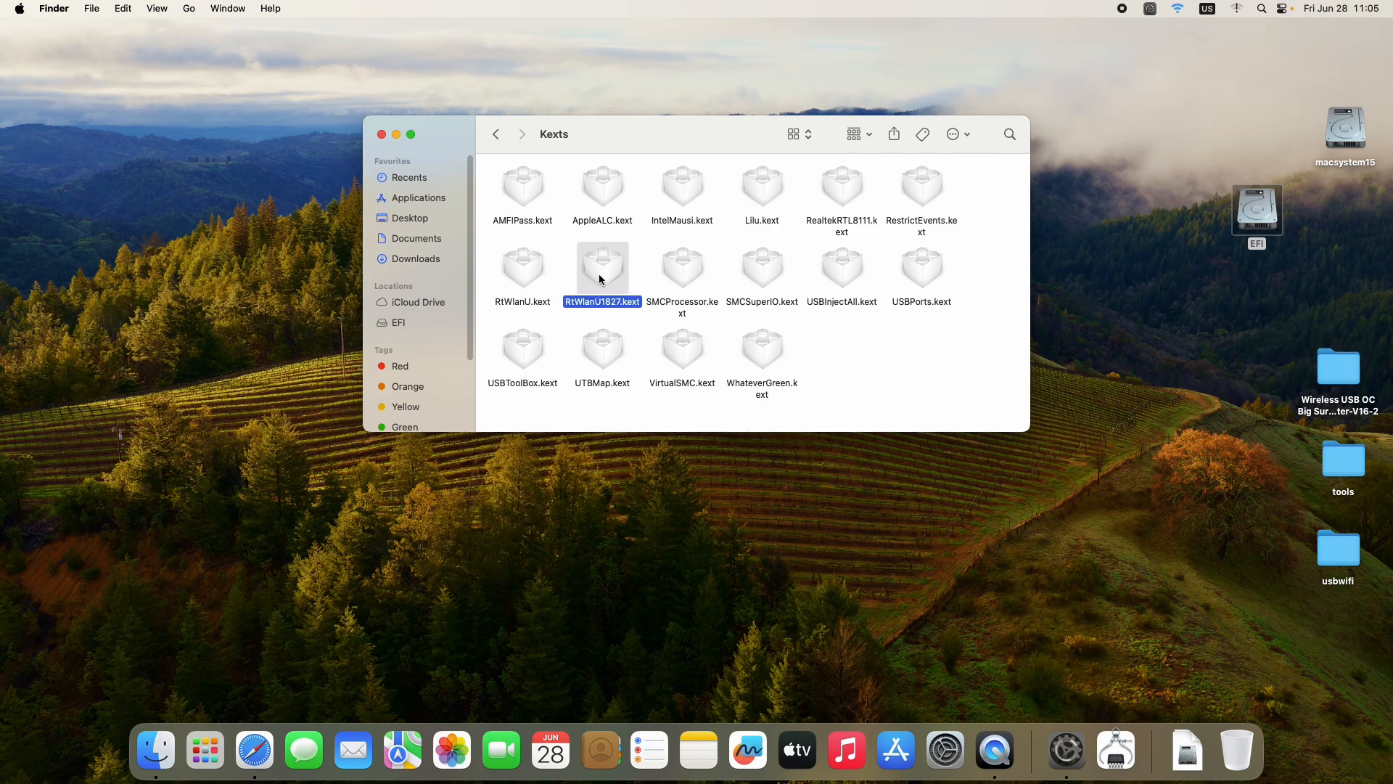
# Check the RtWlanU.kext entry in the Kernel section of the OC folder's config.plist, and close the file and folder.
pyautogui.click(497, 134)
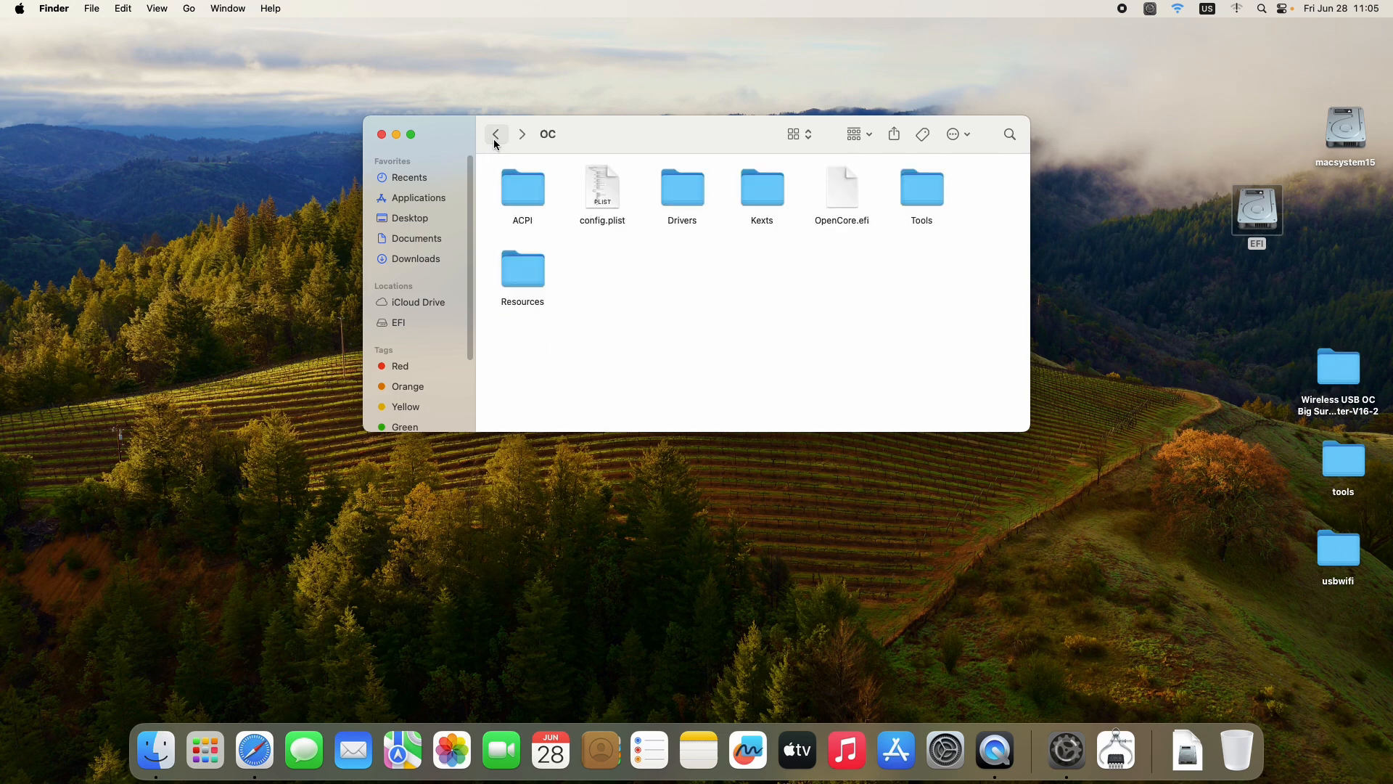
pyautogui.doubleClick(598, 200)
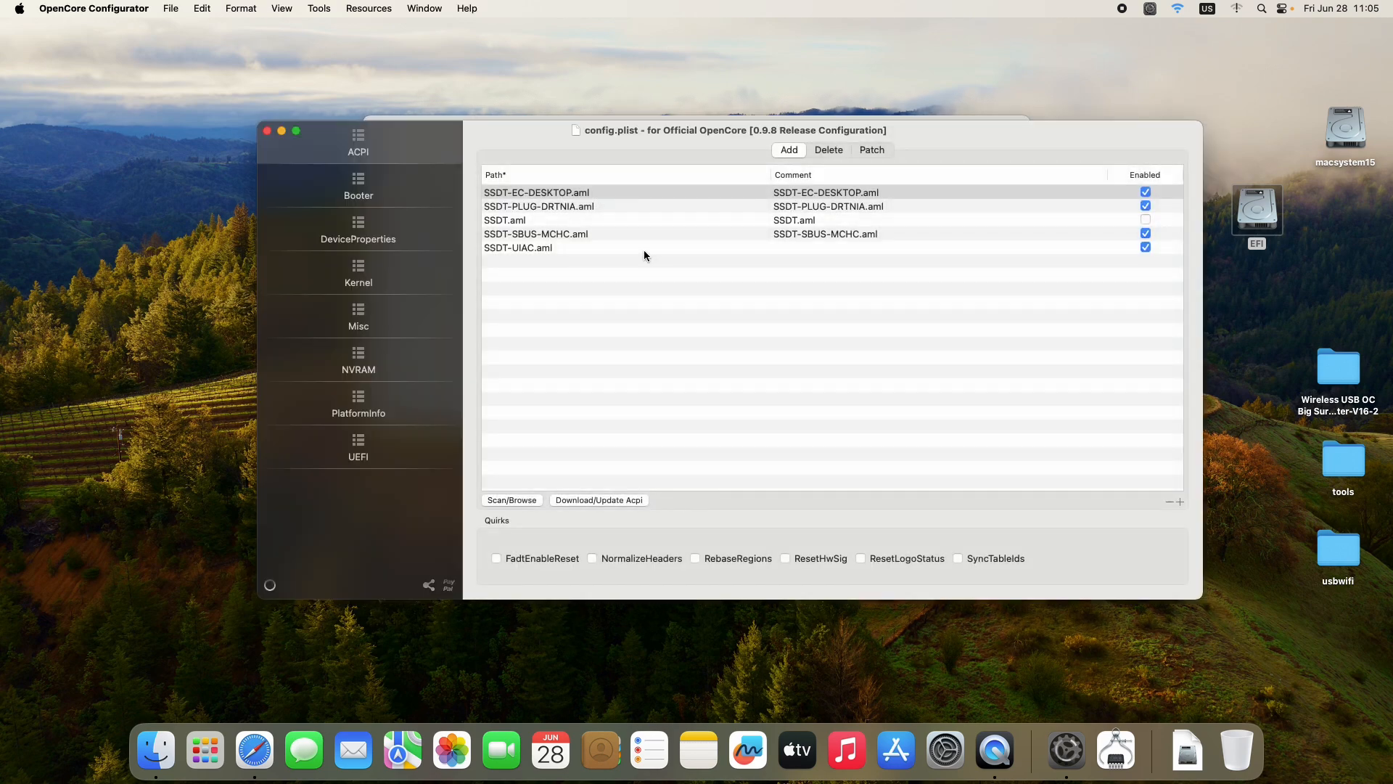
pyautogui.click(363, 278)
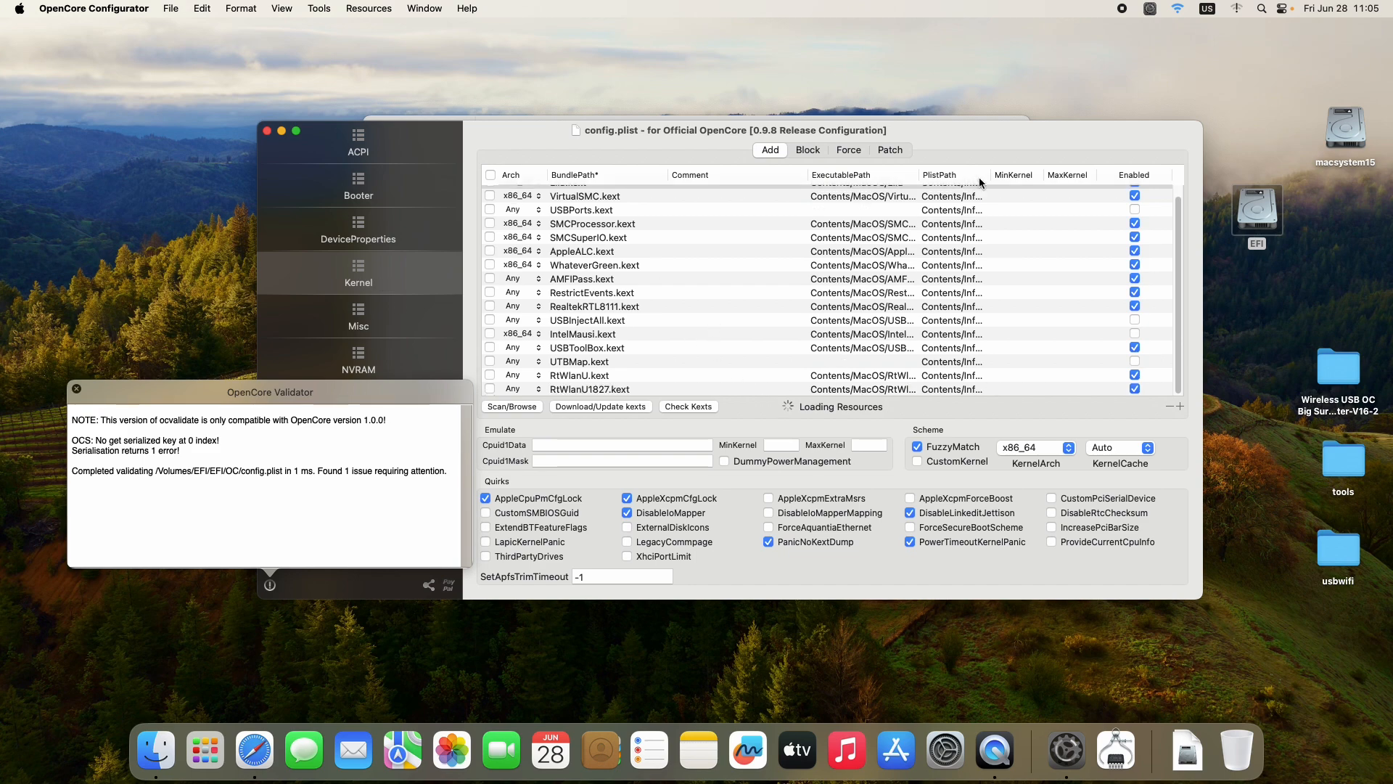
pyautogui.moveTo(991, 175); pyautogui.dragTo(1081, 177)
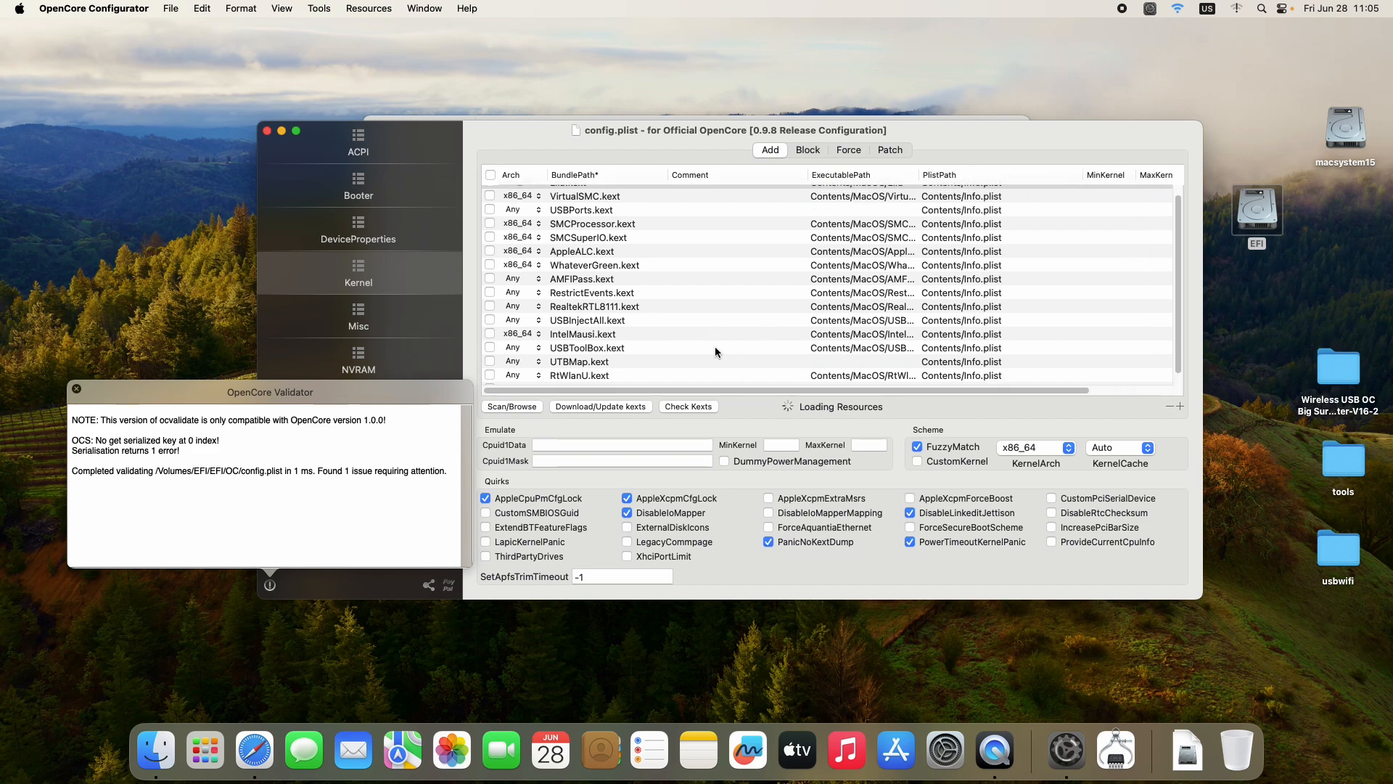
pyautogui.click(700, 362)
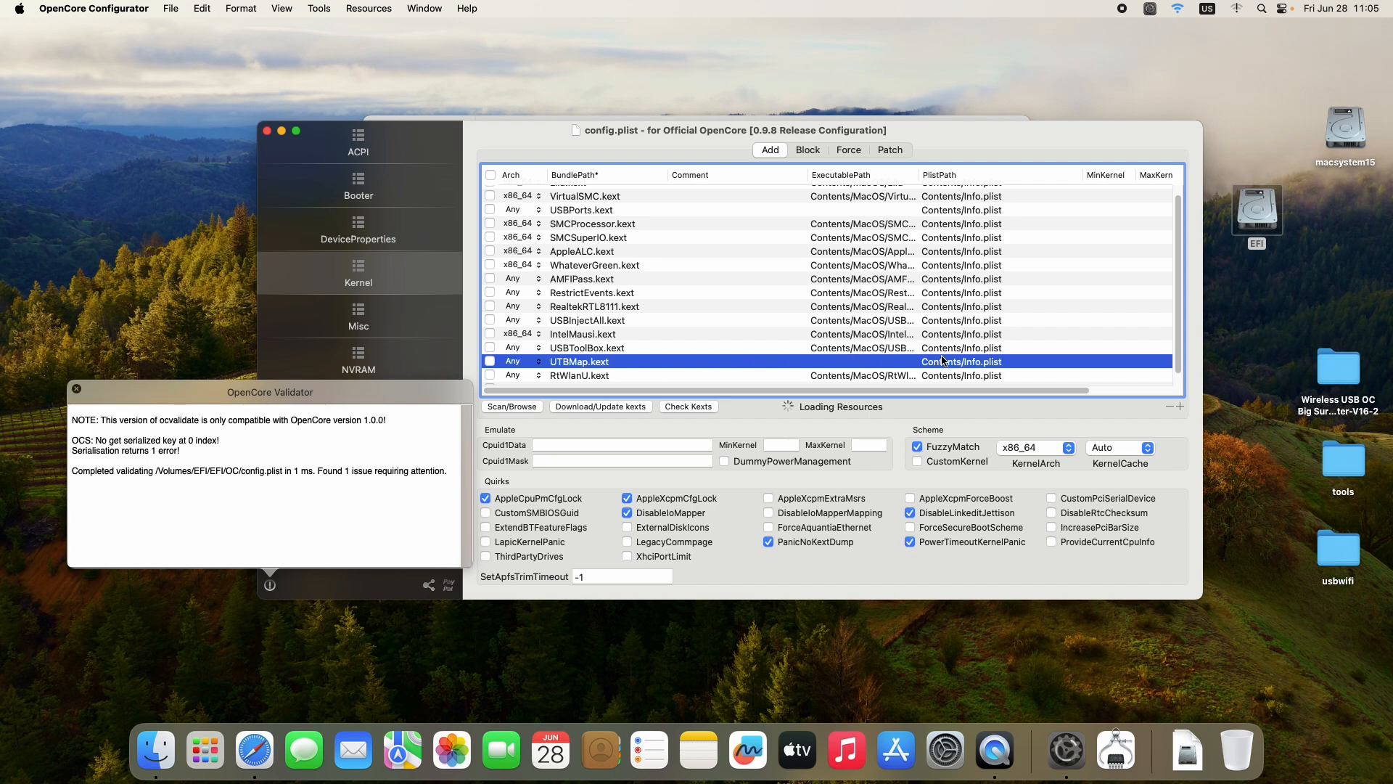
pyautogui.click(616, 374)
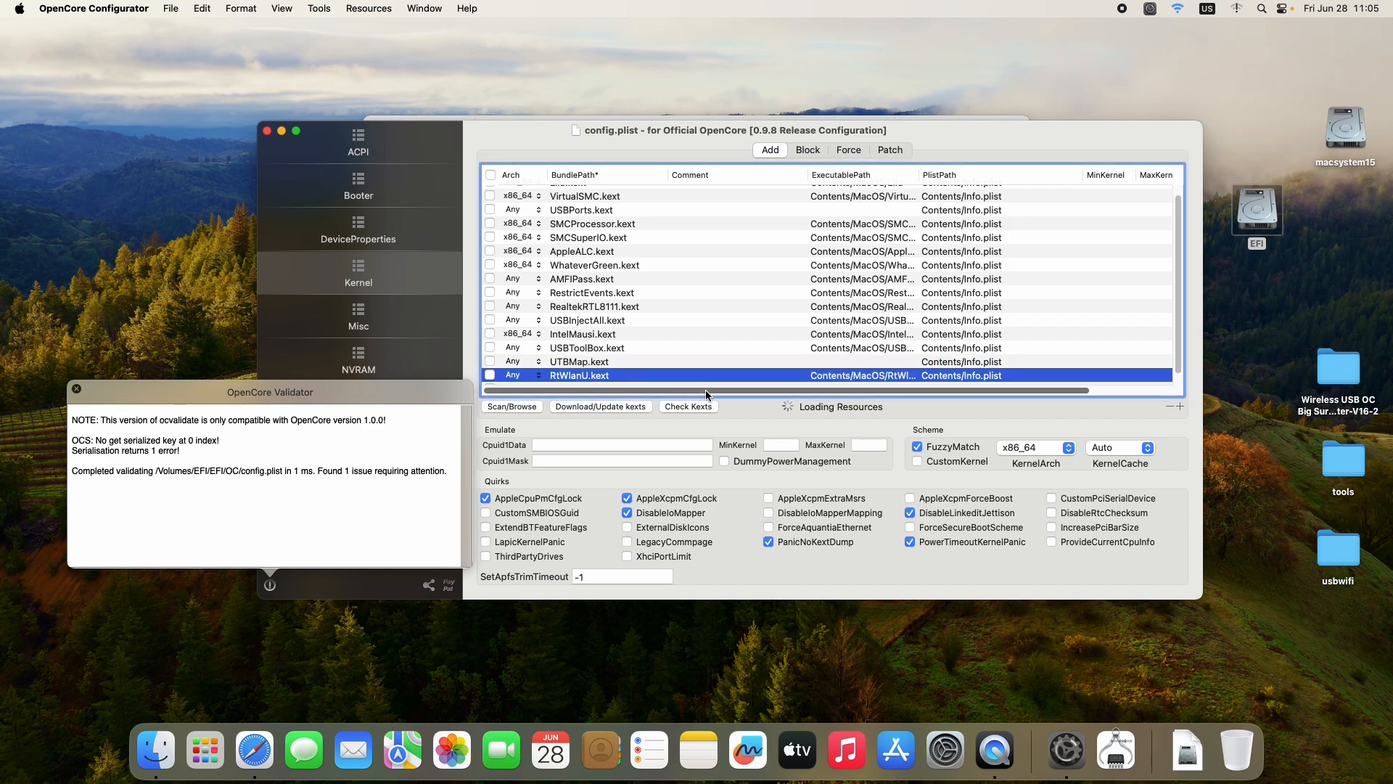
pyautogui.moveTo(706, 391); pyautogui.dragTo(622, 398)
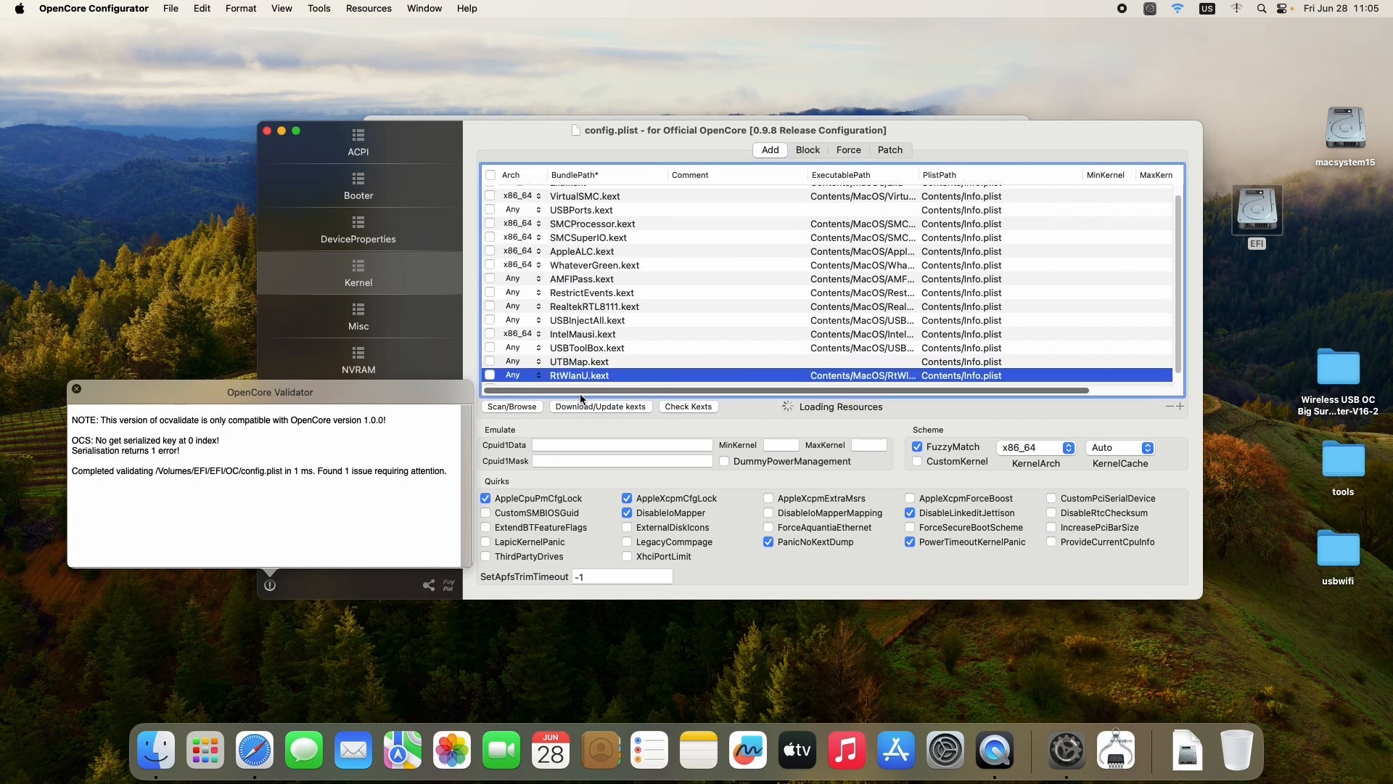
pyautogui.click(267, 130)
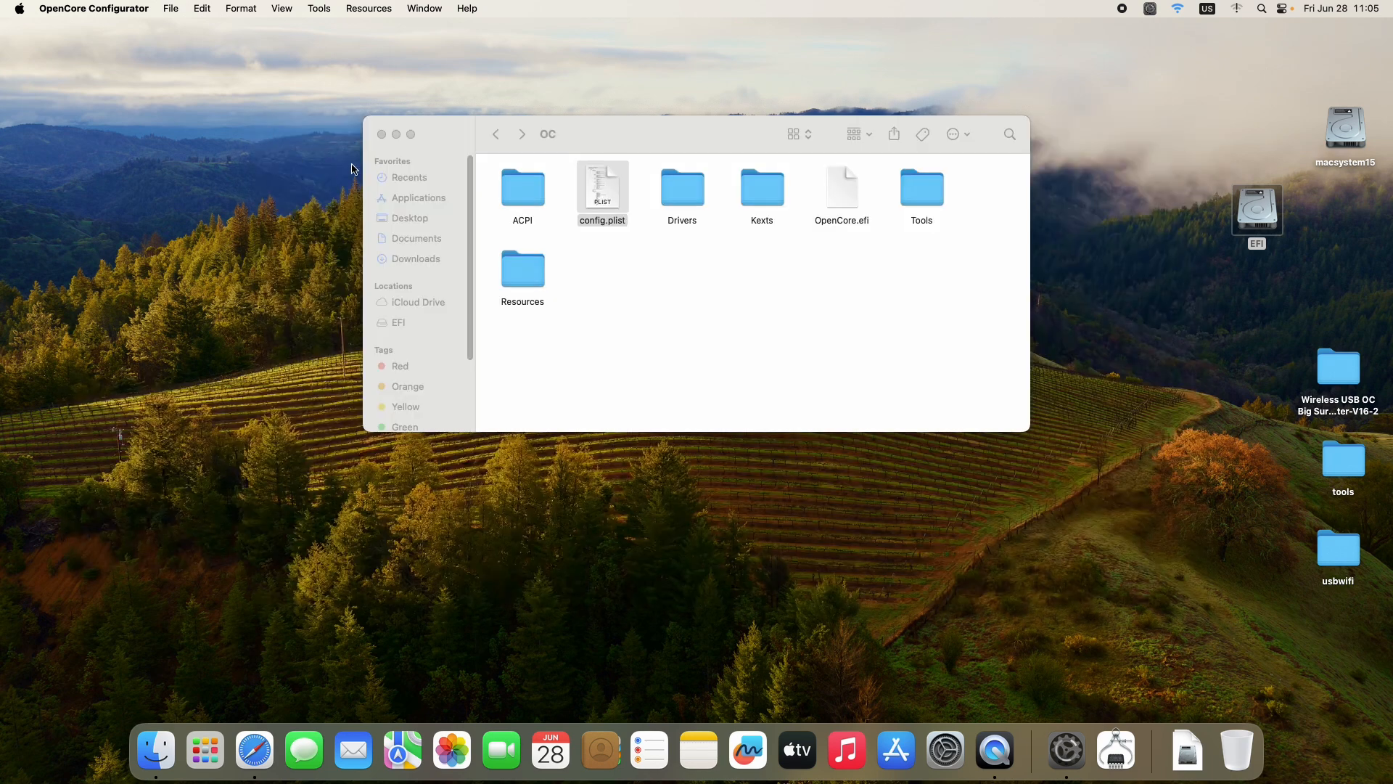
pyautogui.click(382, 135)
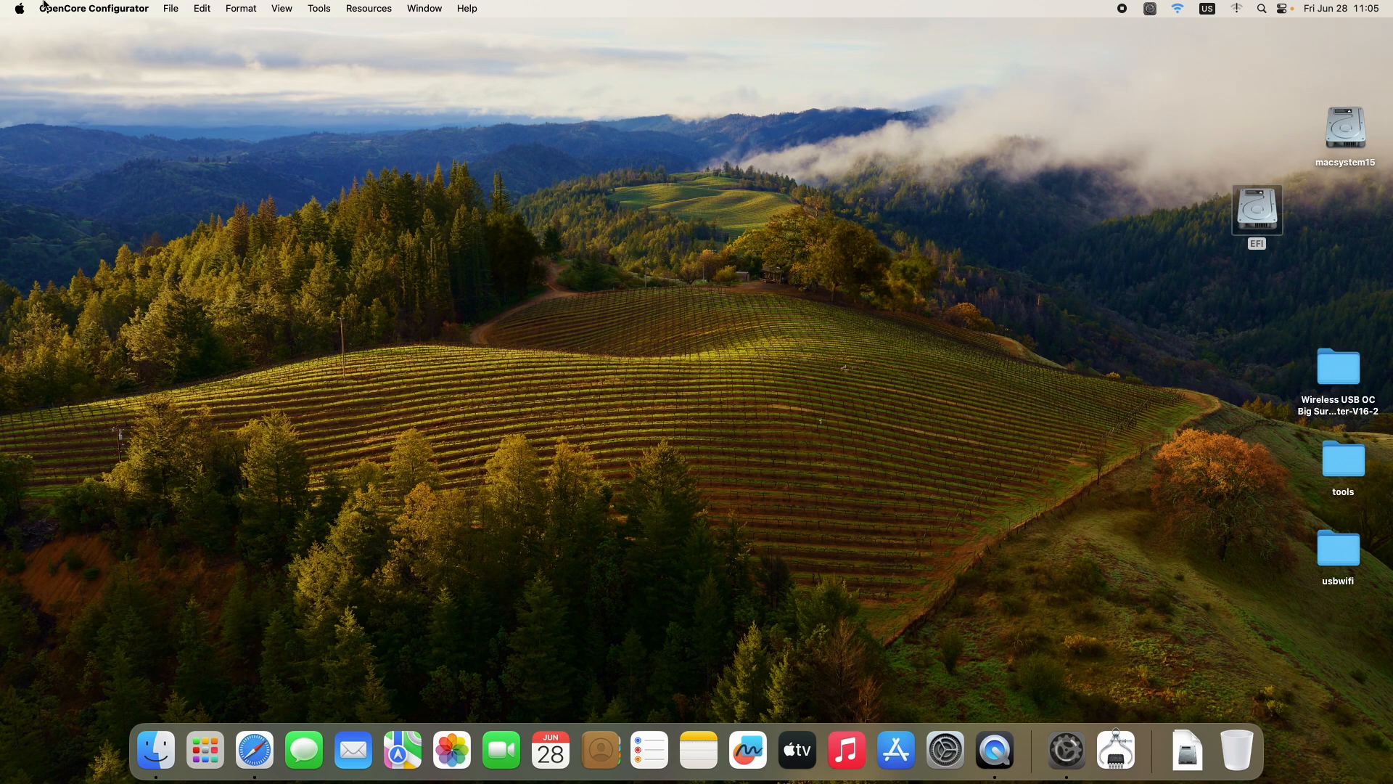
# Open the full System Report from the detailed About This Mac information.
pyautogui.click(18, 8)
pyautogui.click(32, 32)
pyautogui.click(688, 422)
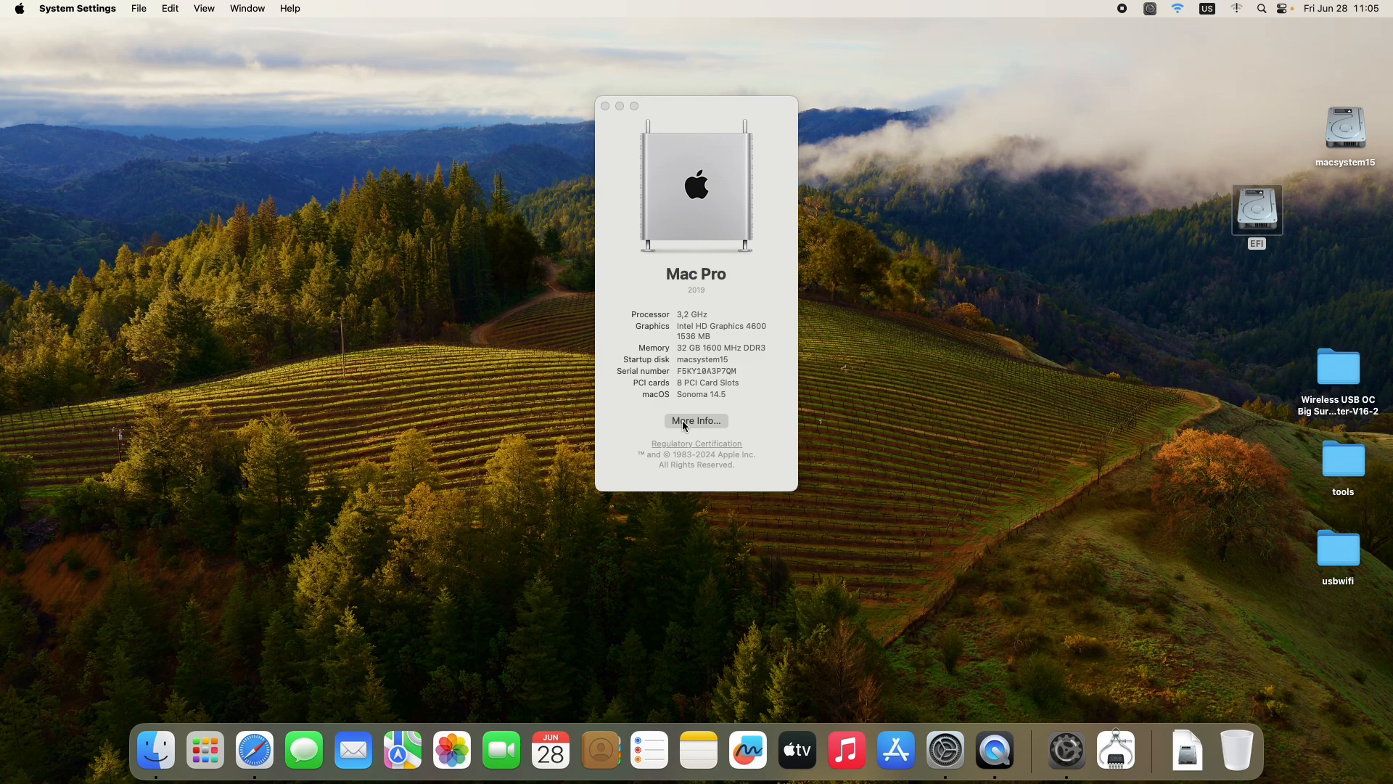
pyautogui.scroll(-10, 811, 415)
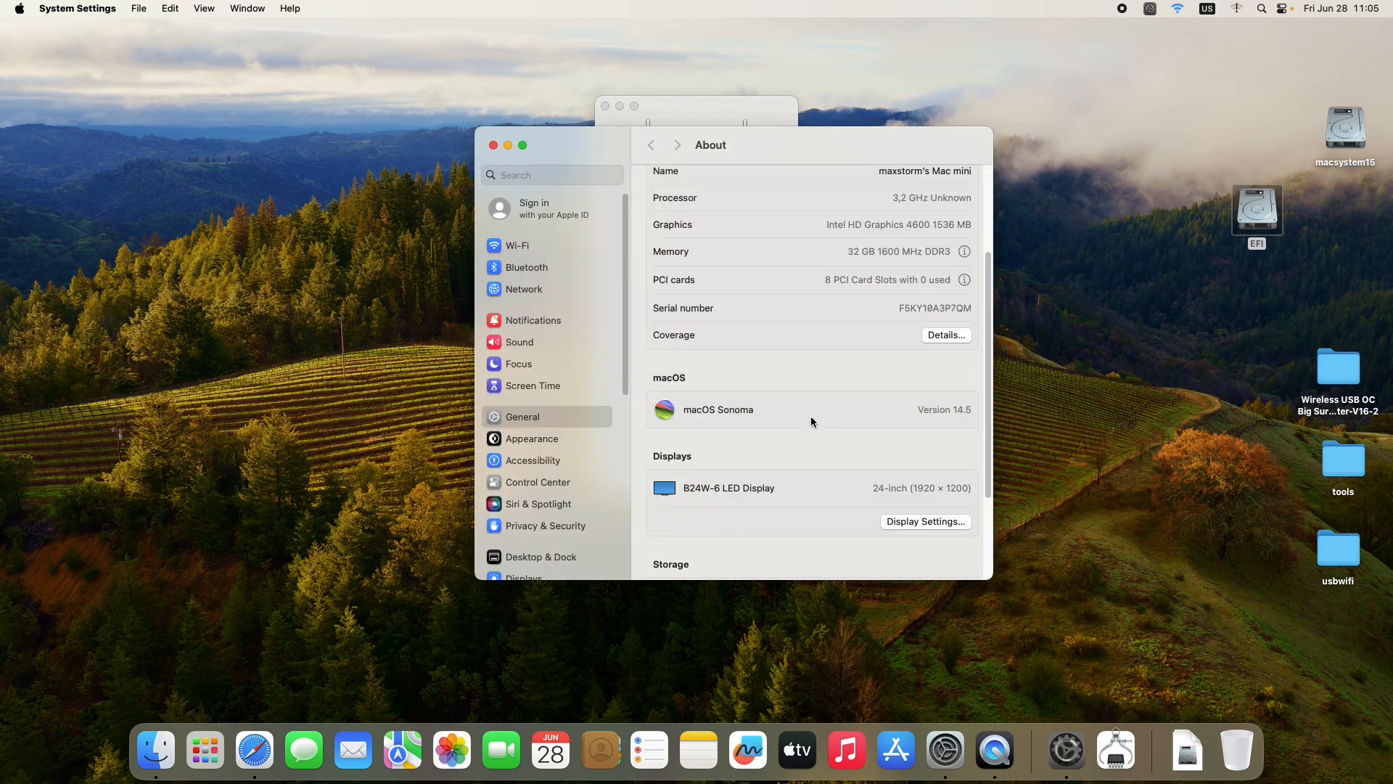
pyautogui.click(810, 520)
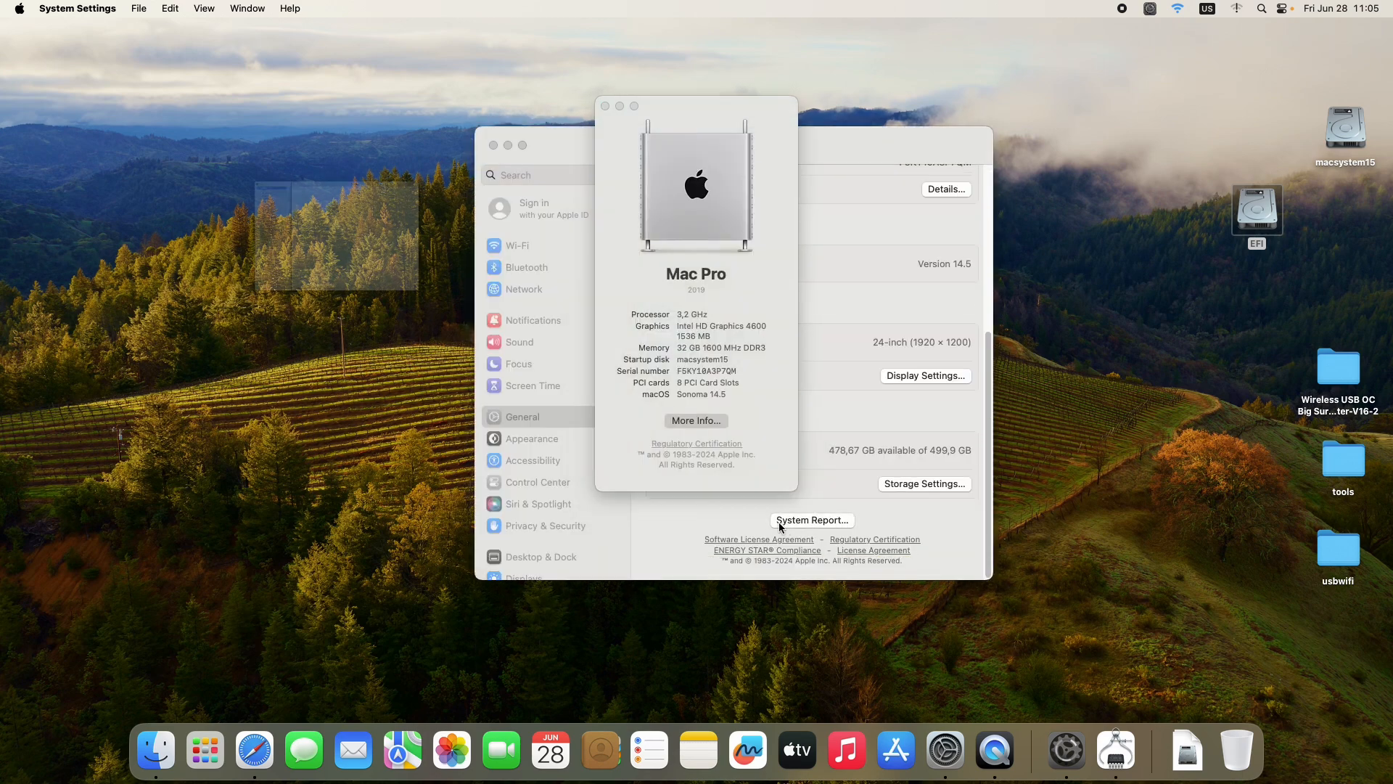
# Examine the 802.11n NIC details in the USB device tree and close the report and settings windows.
pyautogui.click(80, 316)
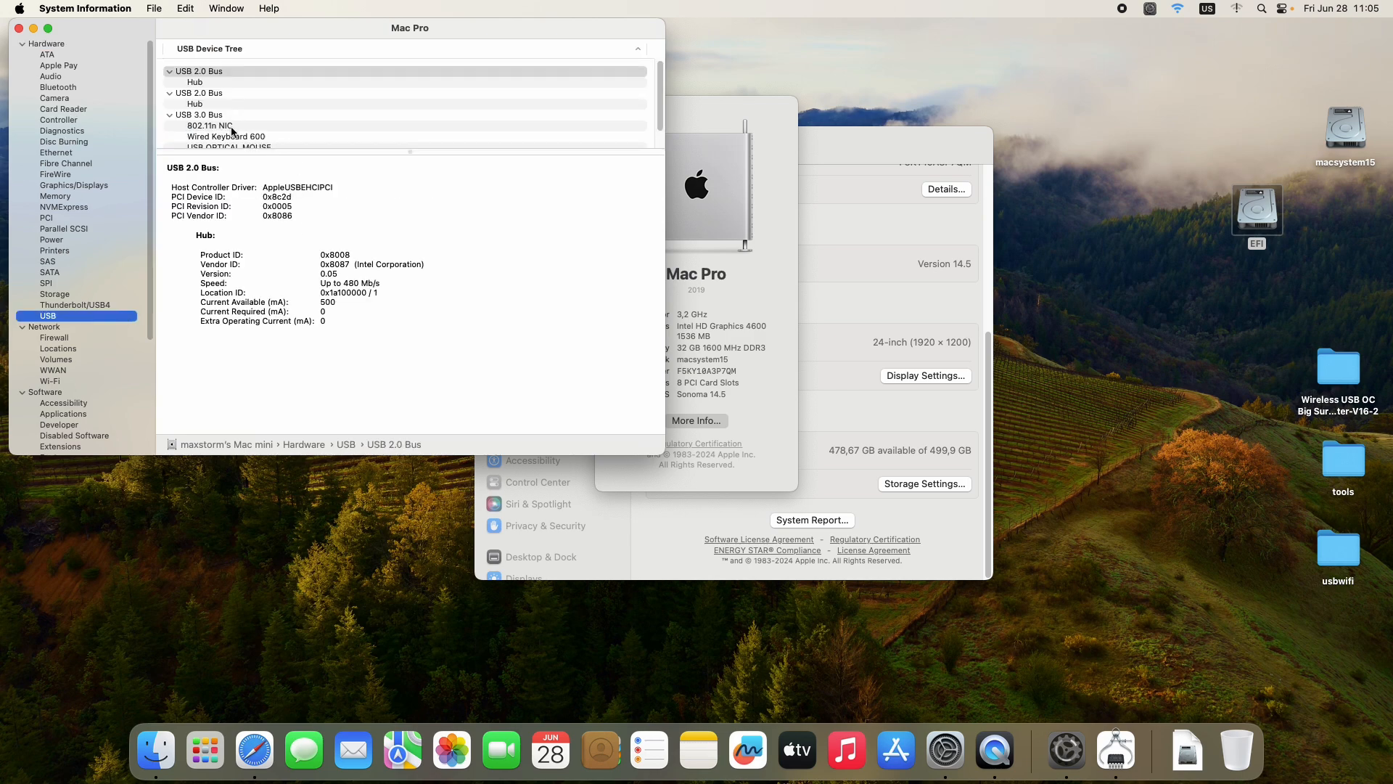
pyautogui.click(231, 129)
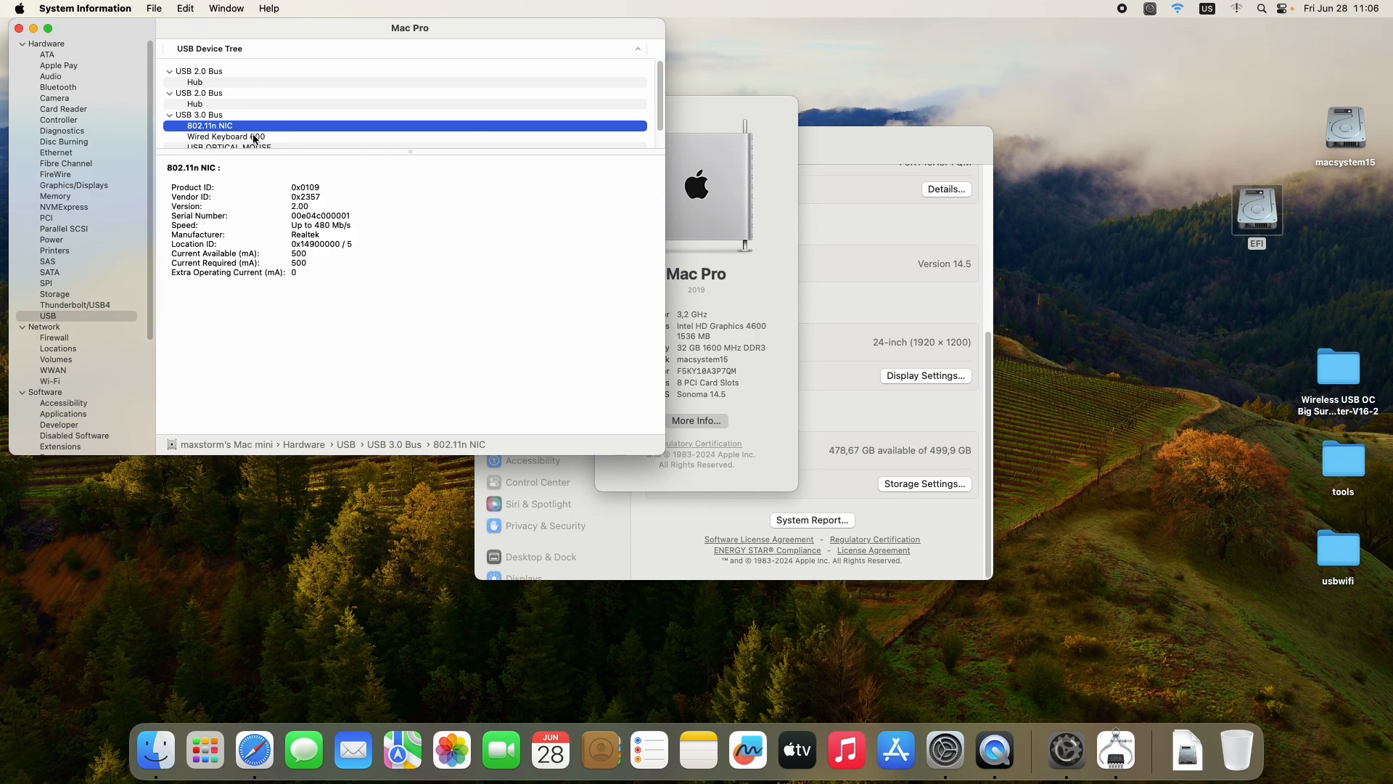
pyautogui.click(18, 30)
pyautogui.click(604, 107)
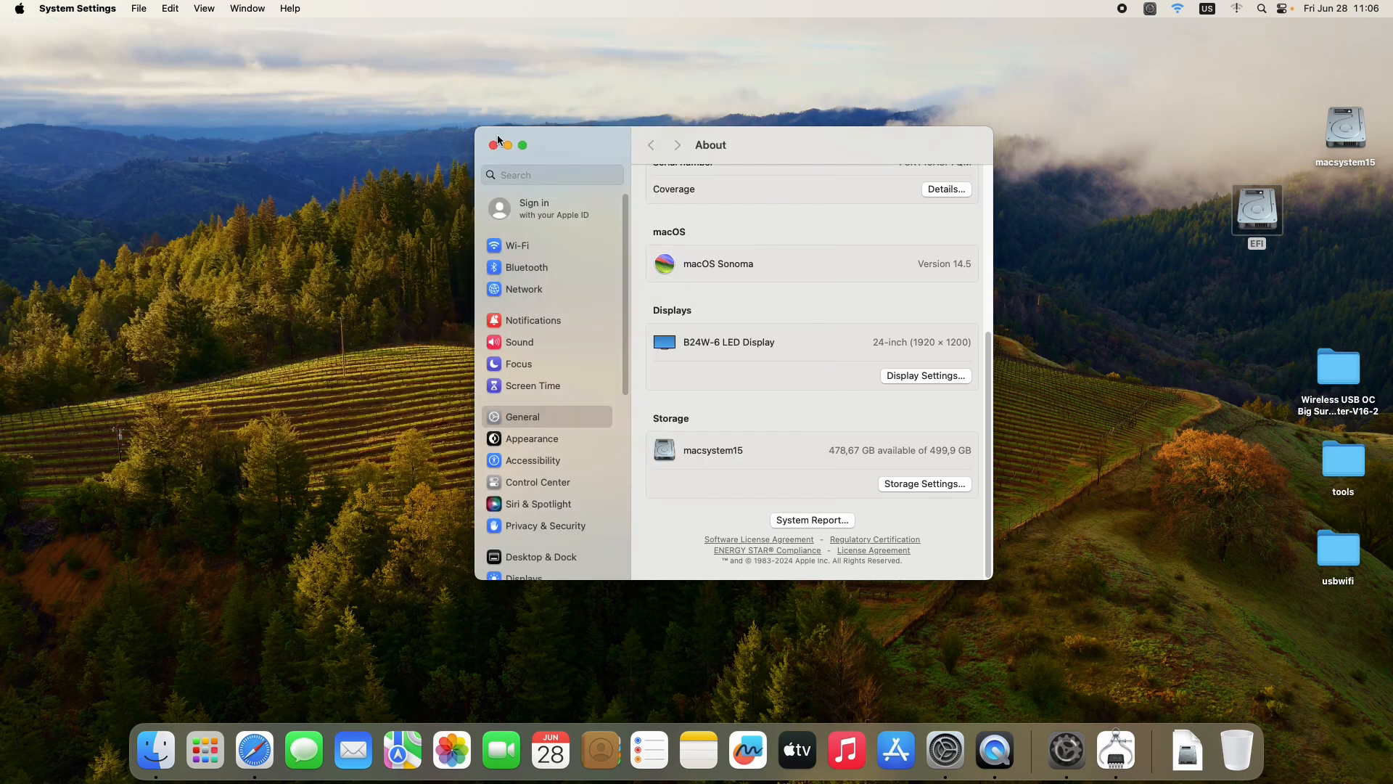
pyautogui.click(494, 144)
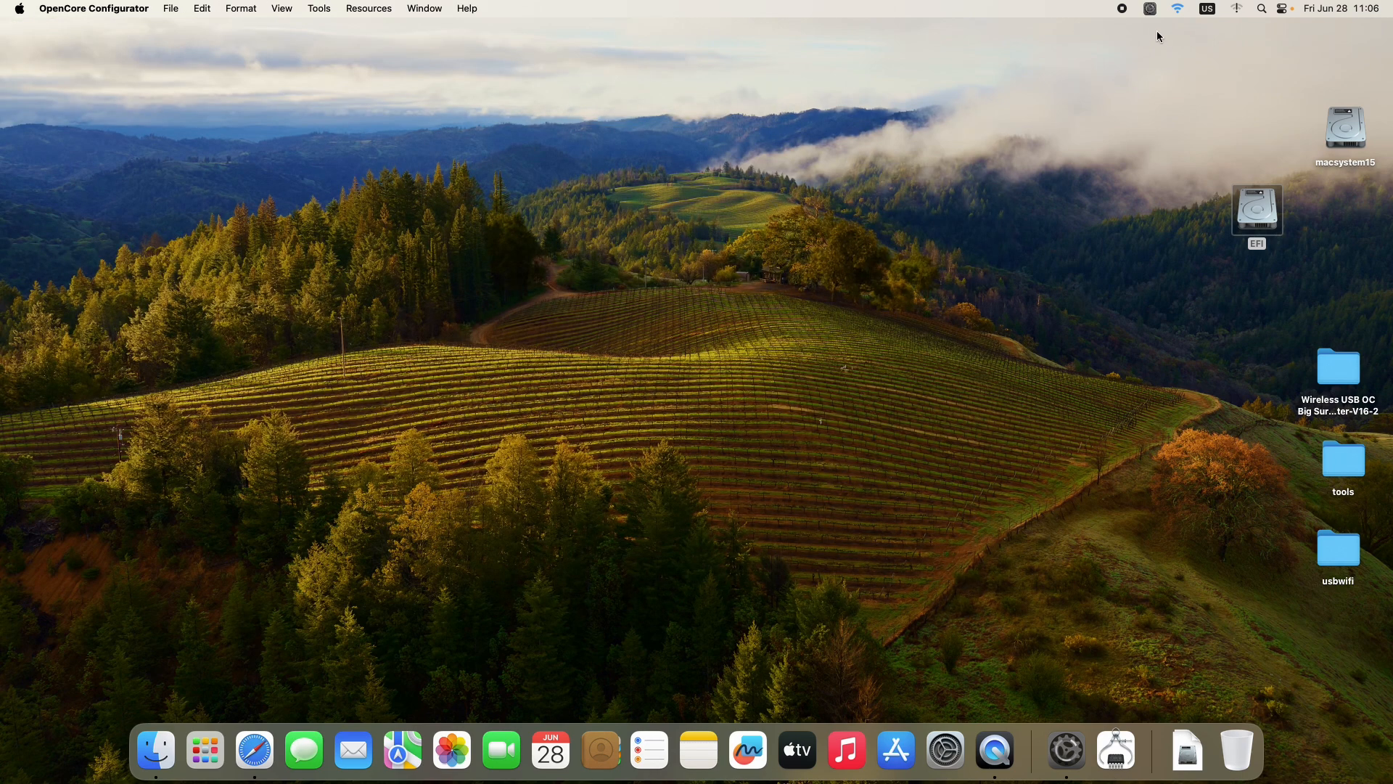
# Reopen config.plist from the EFI volume's EFI/OC folder in OpenCore Configurator.
pyautogui.click(1190, 147)
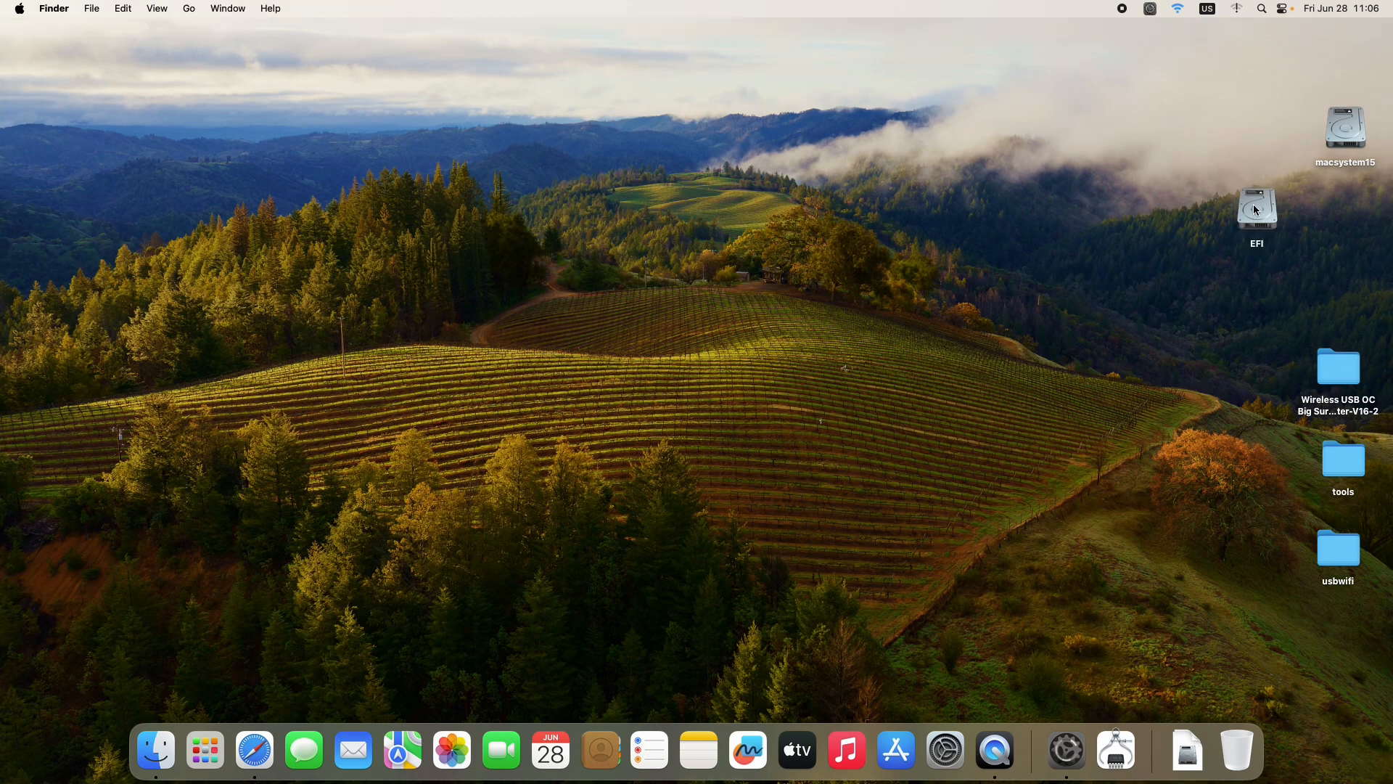
pyautogui.doubleClick(1257, 209)
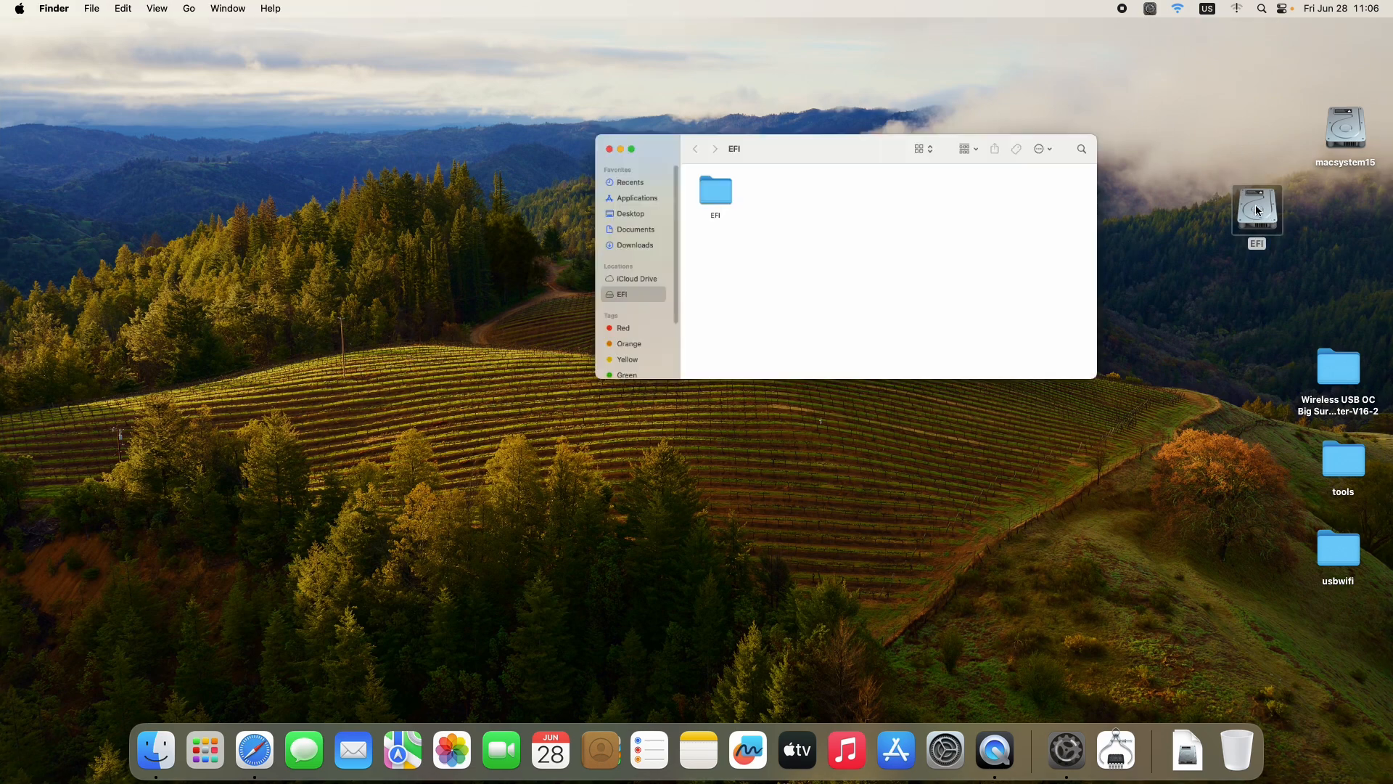
pyautogui.doubleClick(519, 191)
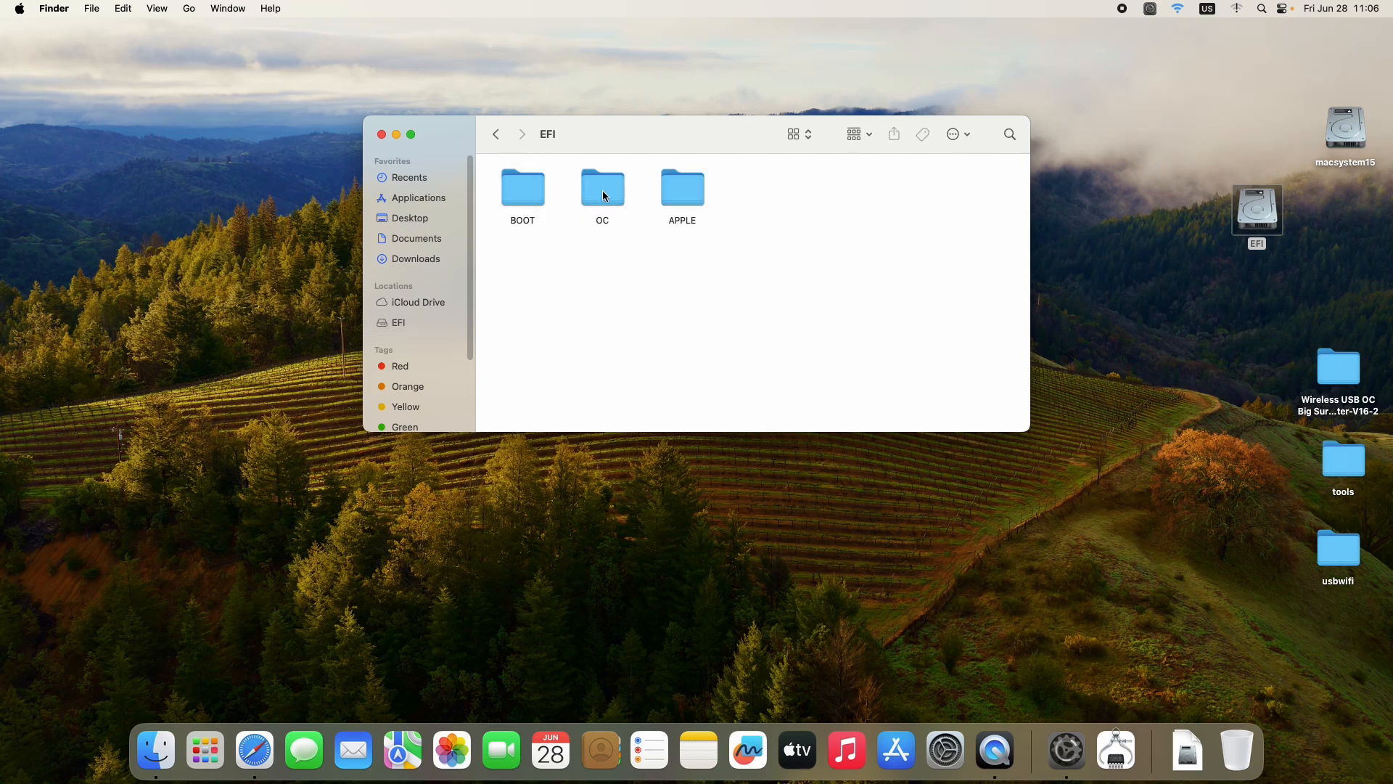
pyautogui.doubleClick(603, 190)
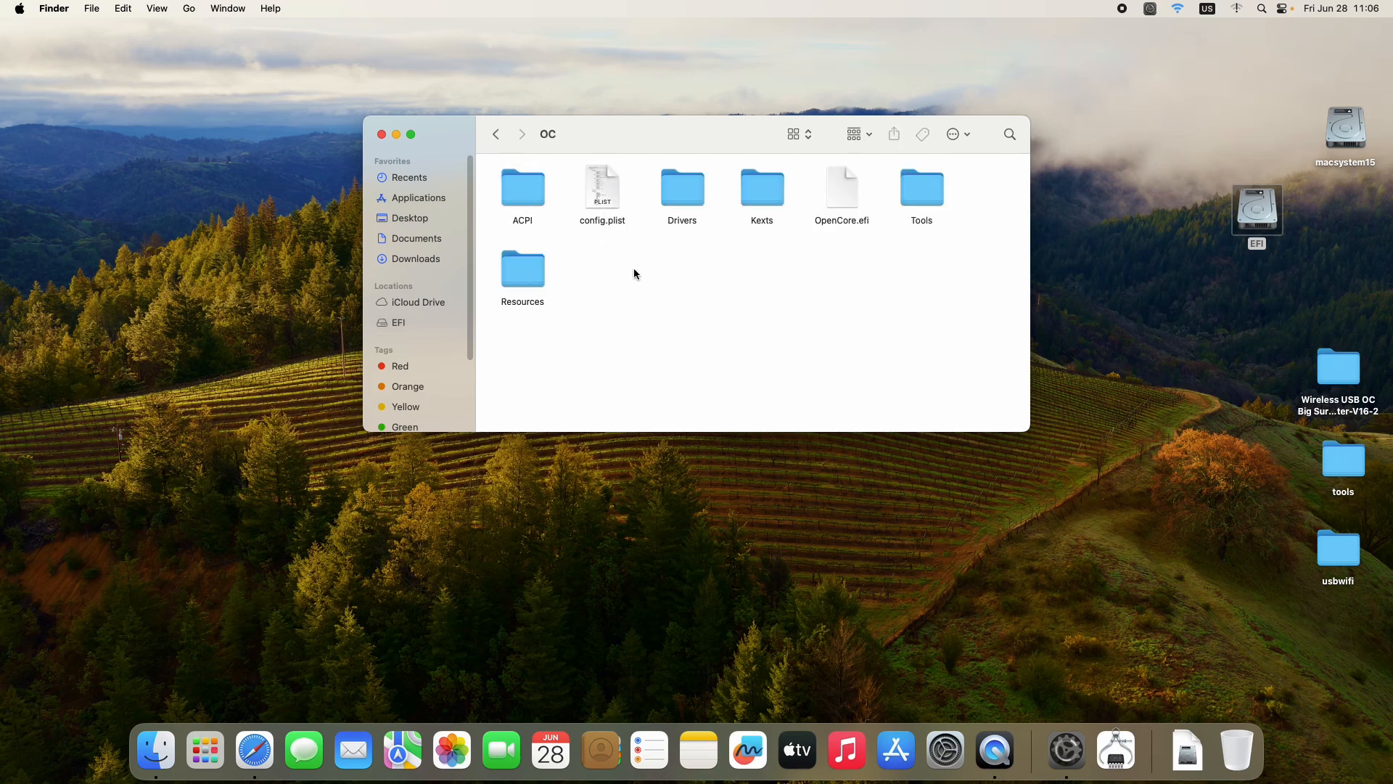
pyautogui.doubleClick(599, 197)
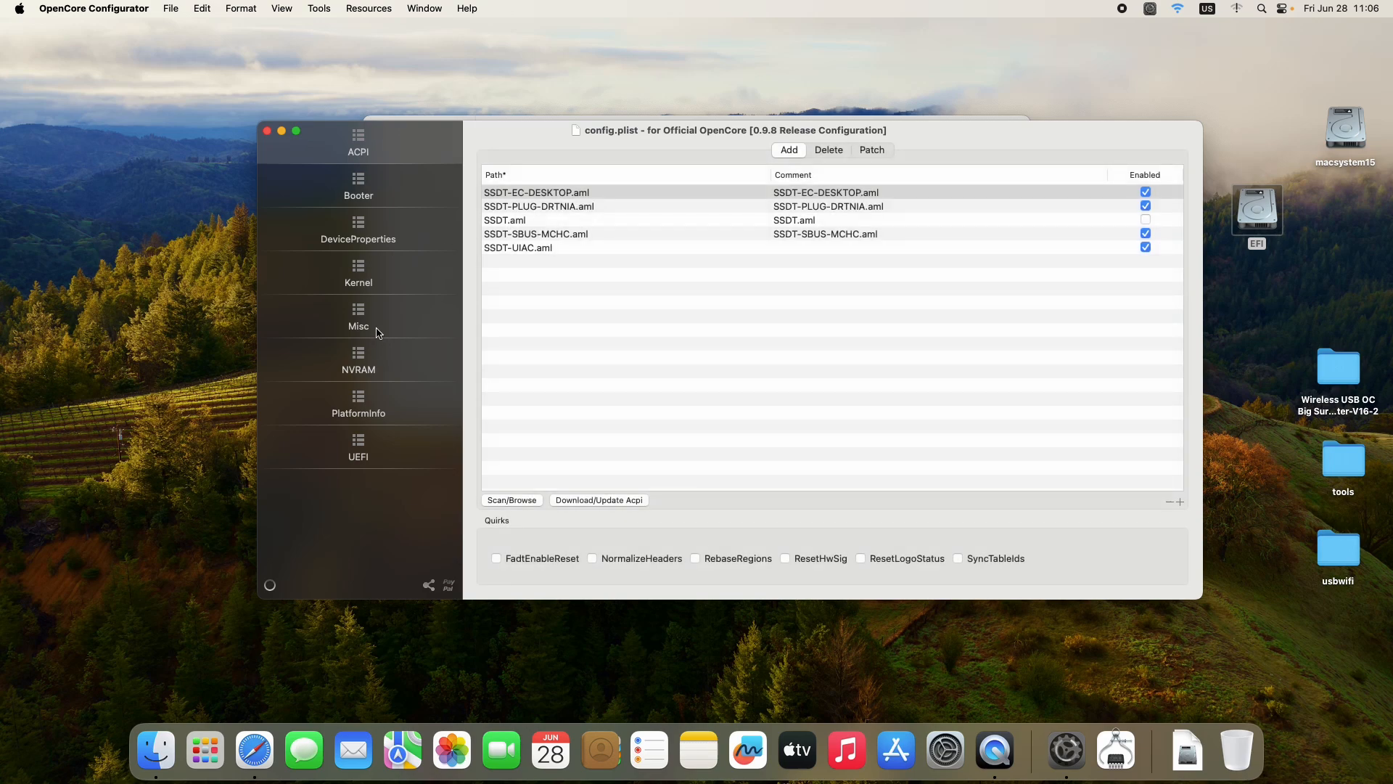
# Check the SecureBootModel choices in the Misc security settings, keep Disabled selected, and close config.plist and its folder.
pyautogui.click(365, 328)
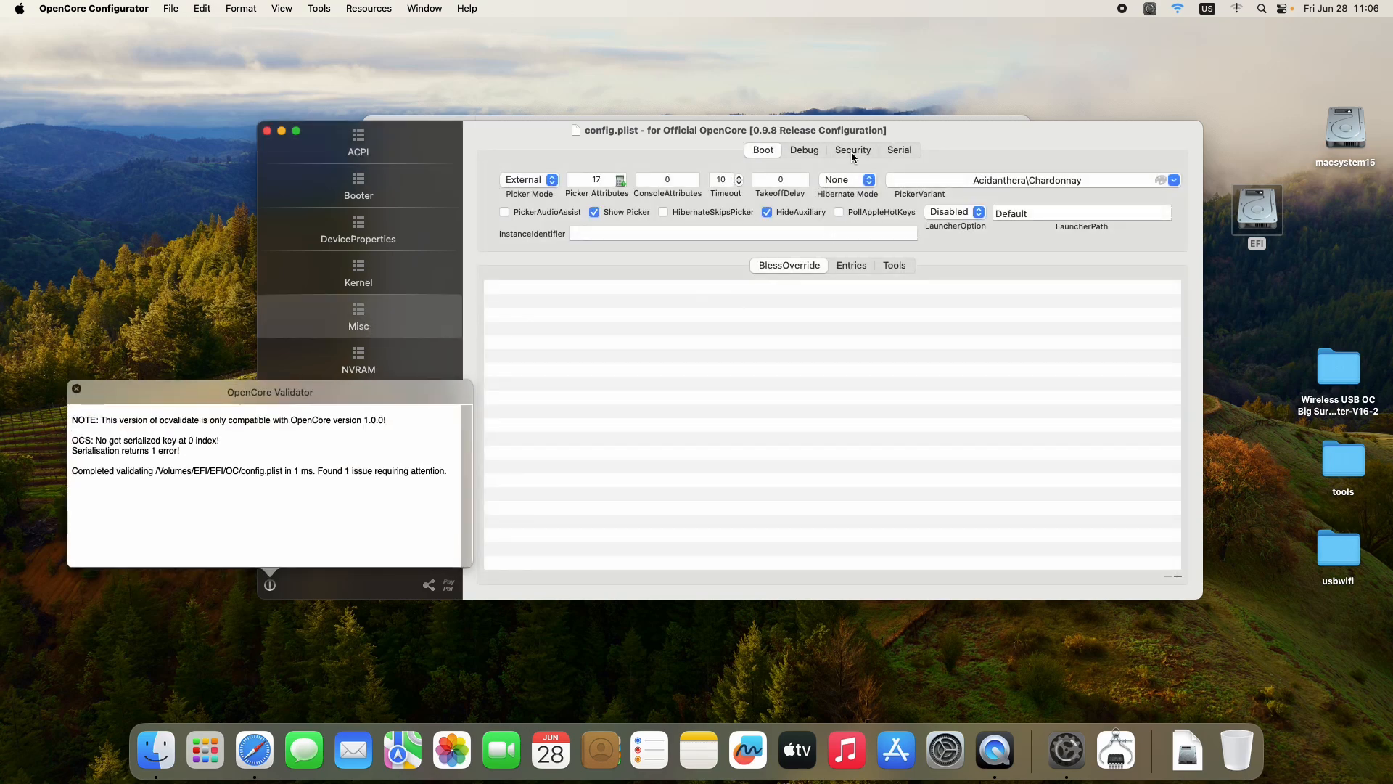
pyautogui.click(853, 151)
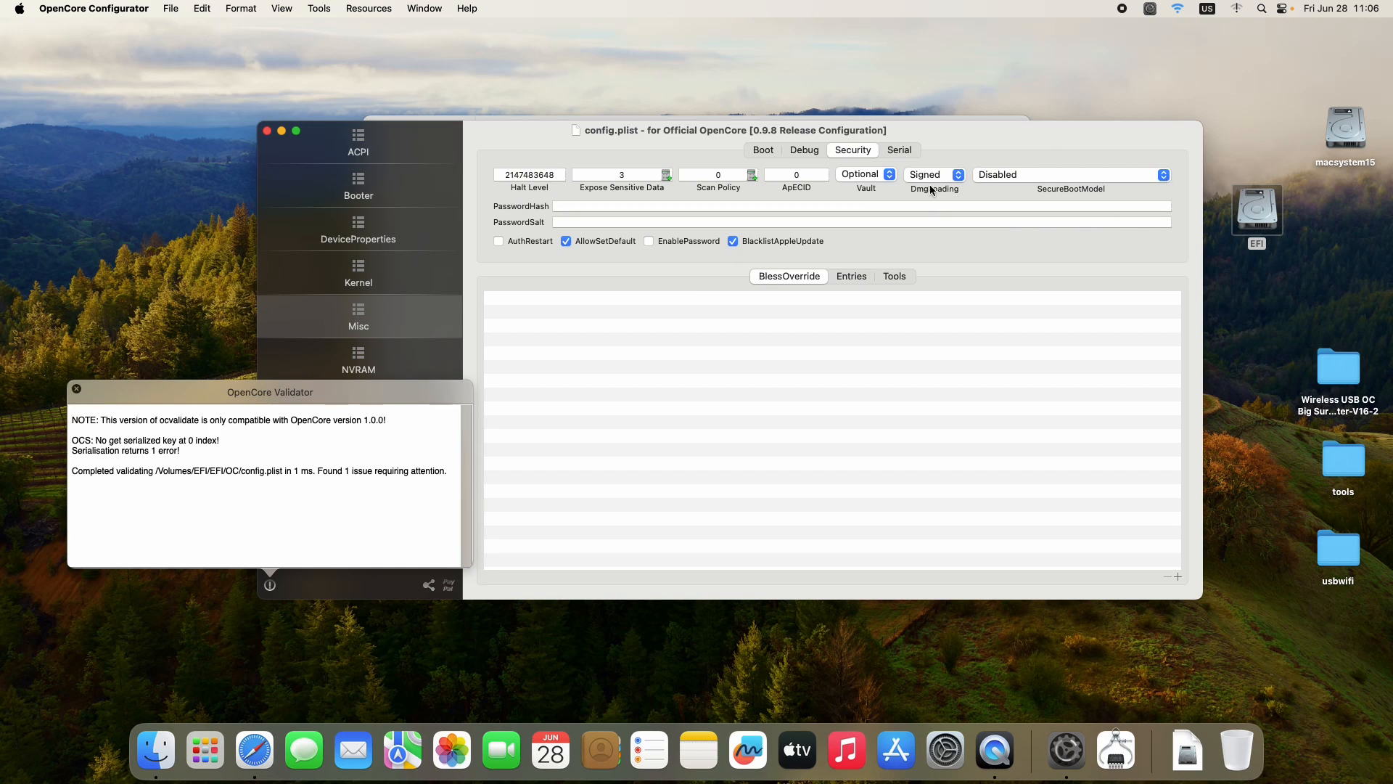
pyautogui.click(1164, 175)
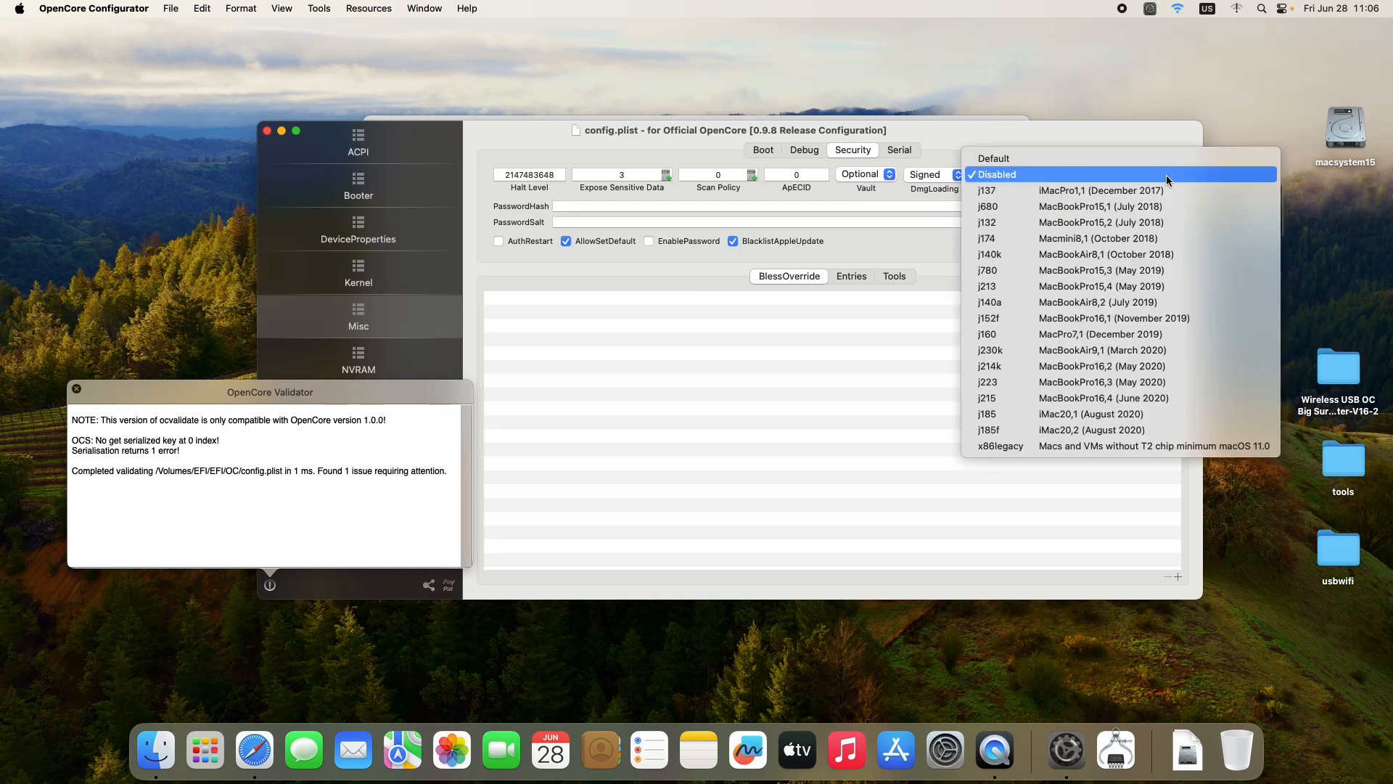
pyautogui.click(1167, 180)
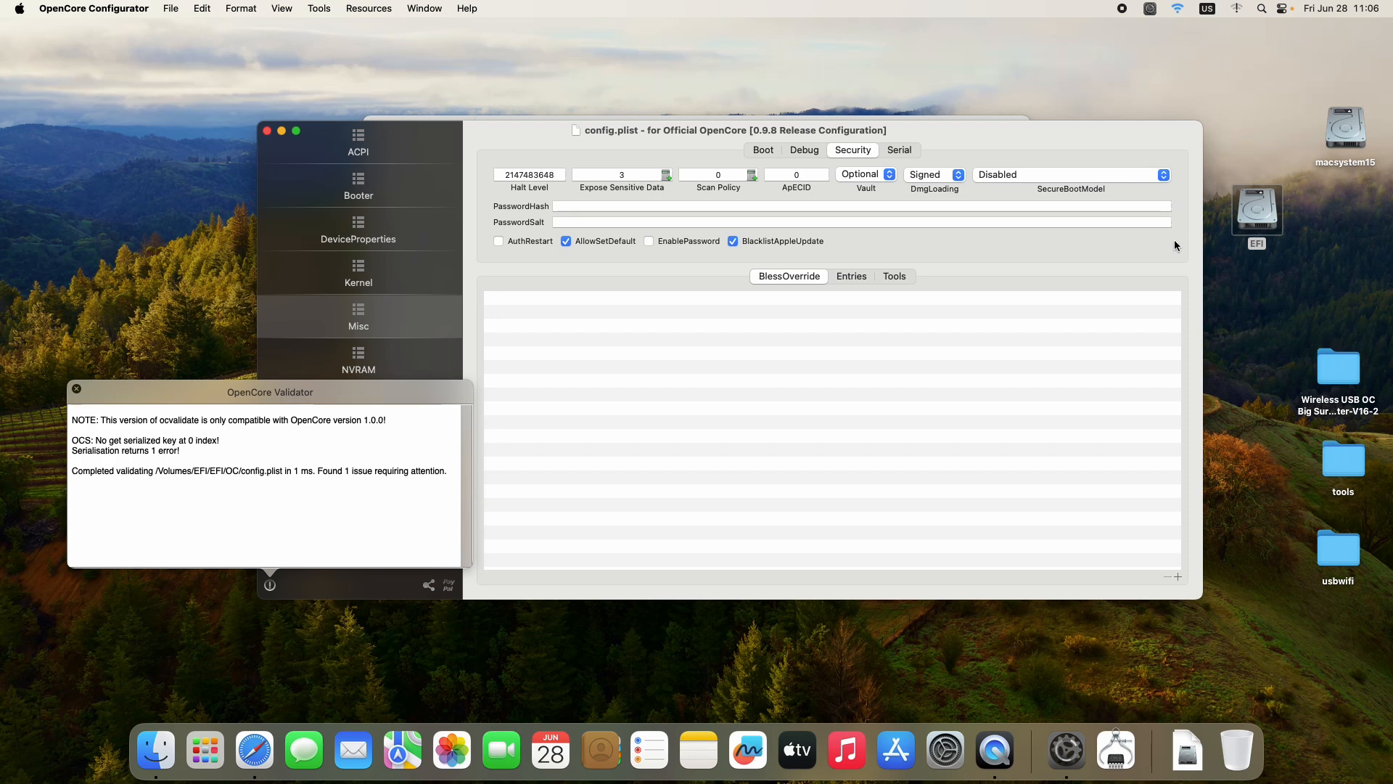
pyautogui.click(267, 132)
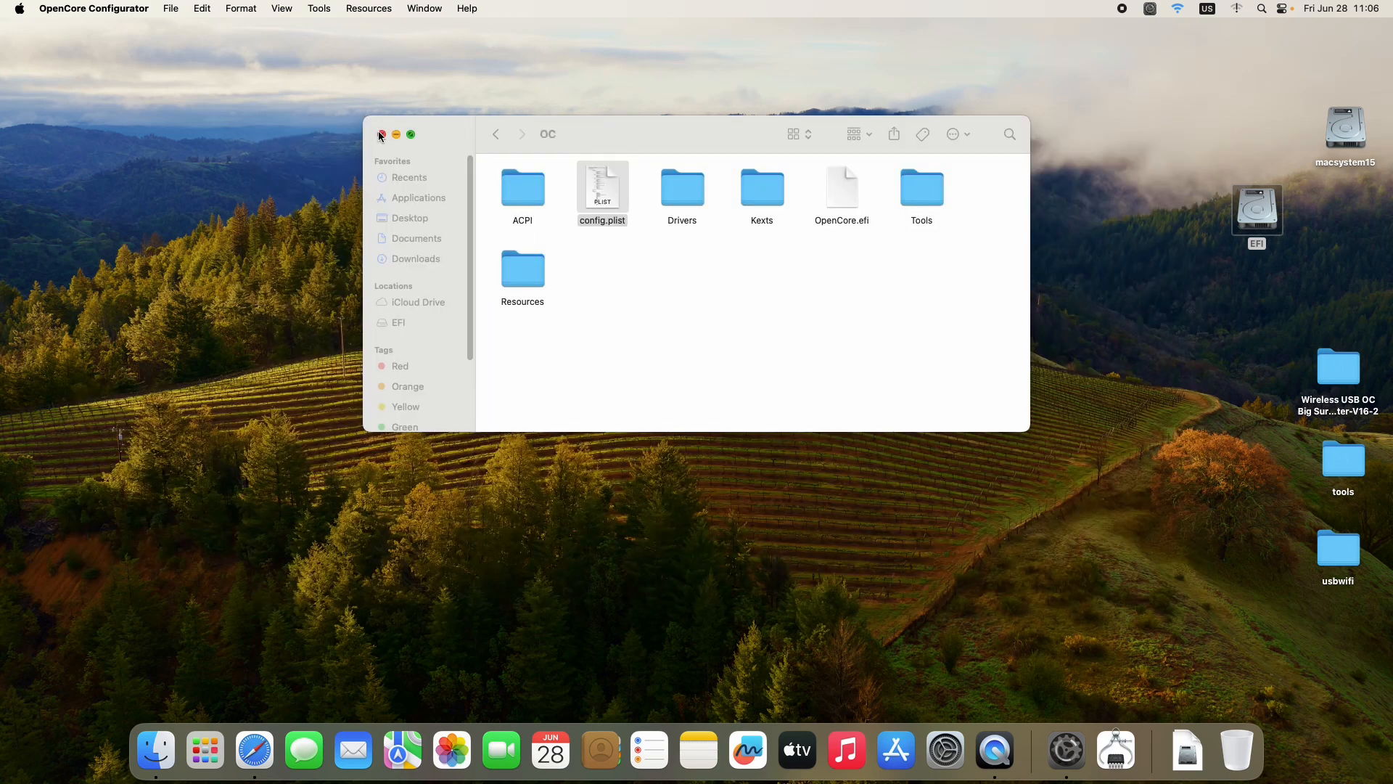
pyautogui.click(381, 135)
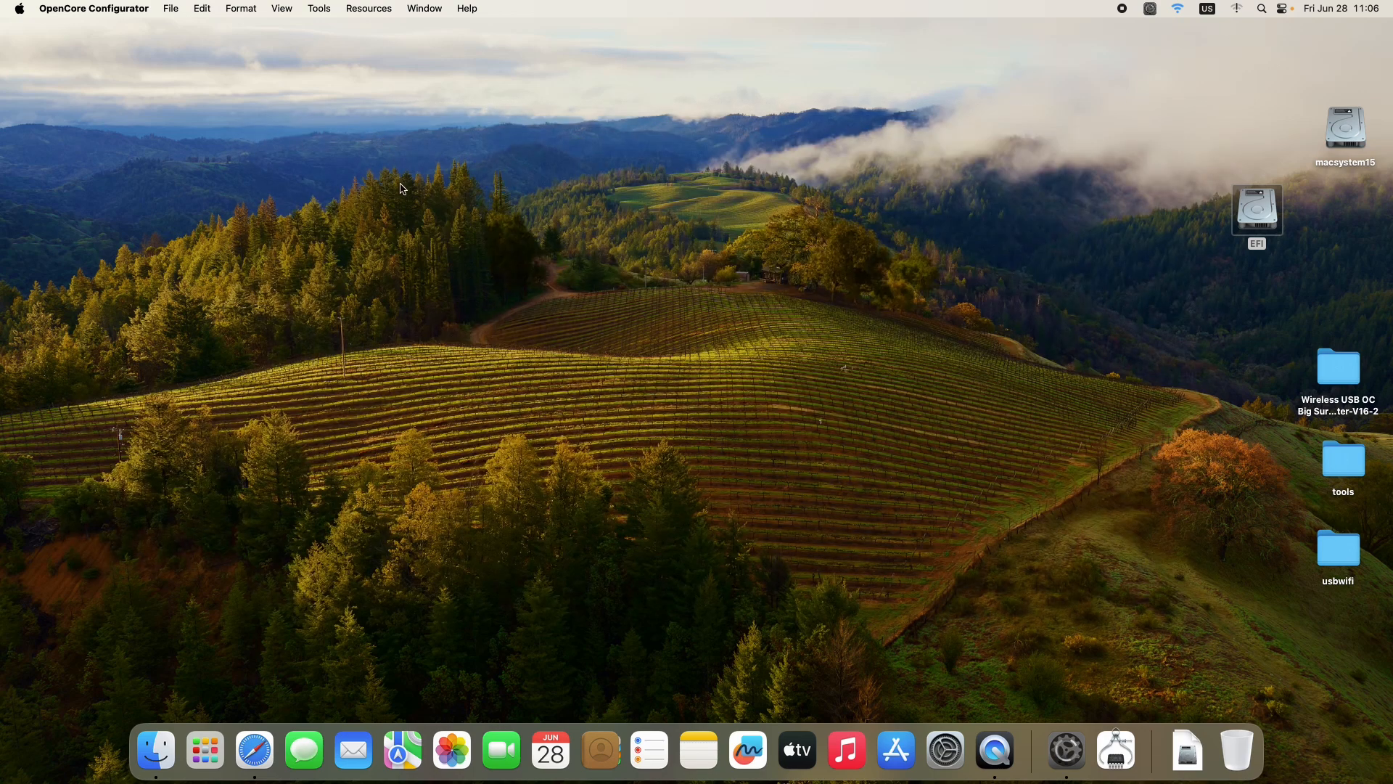